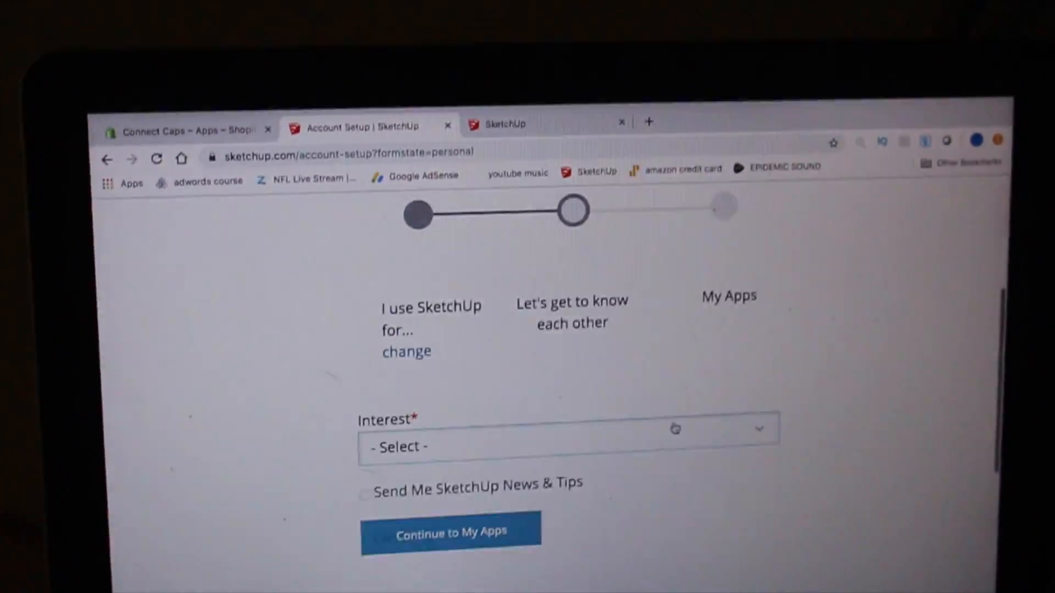
Set the account's interest to Architecture and continue to My Apps.
left_click(637, 439)
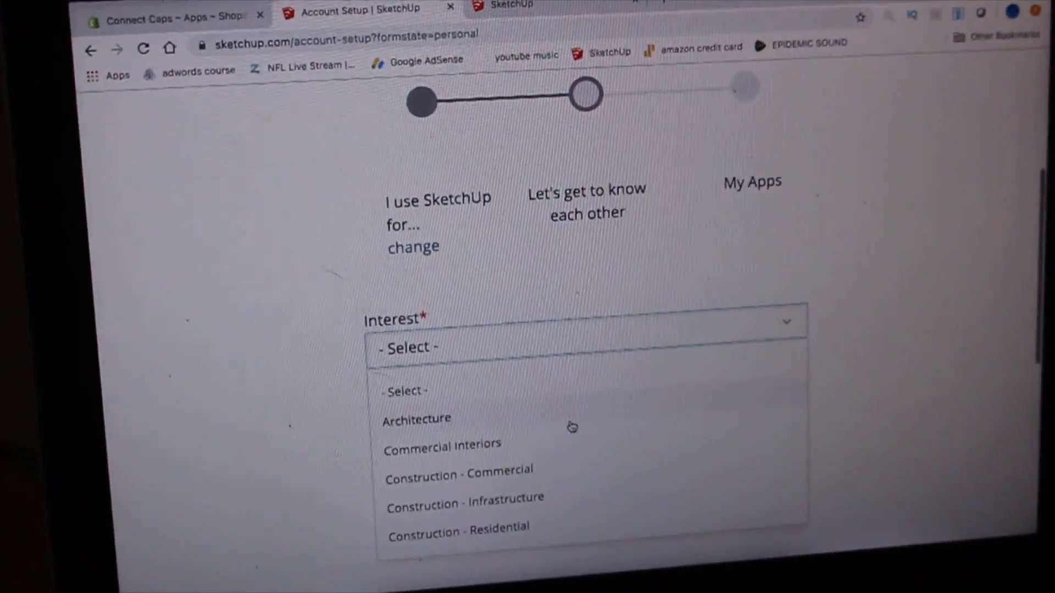
left_click(560, 442)
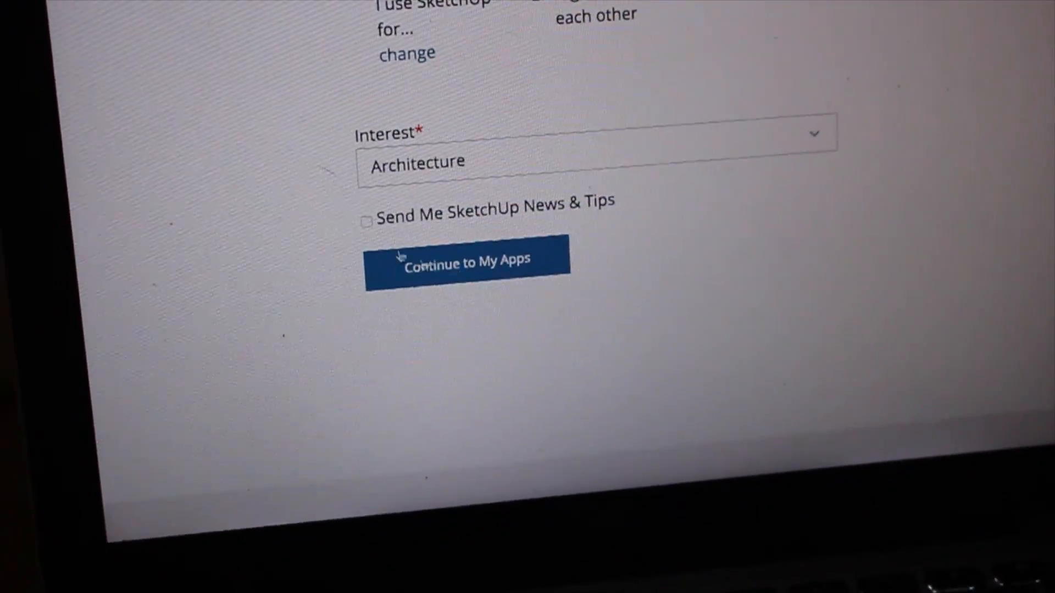
left_click(466, 257)
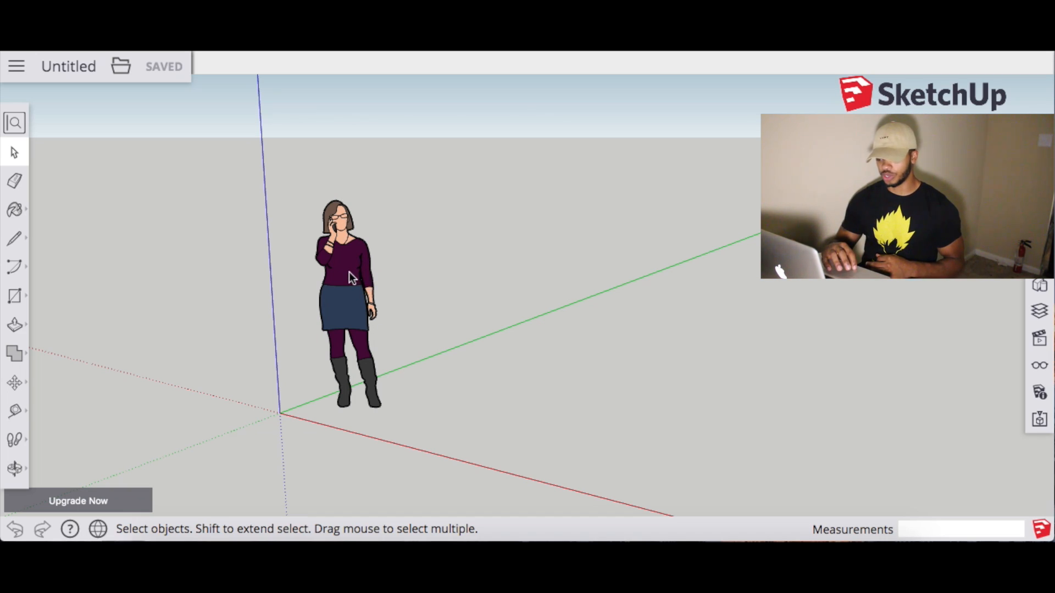
Delete the default standing woman figure from the model.
left_click(329, 269)
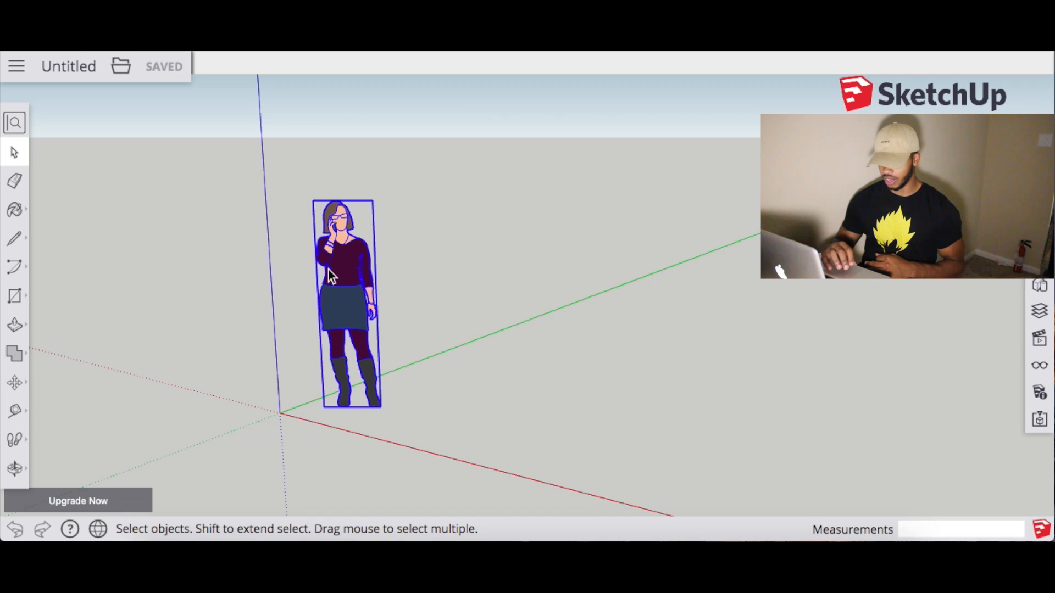
key("Delete")
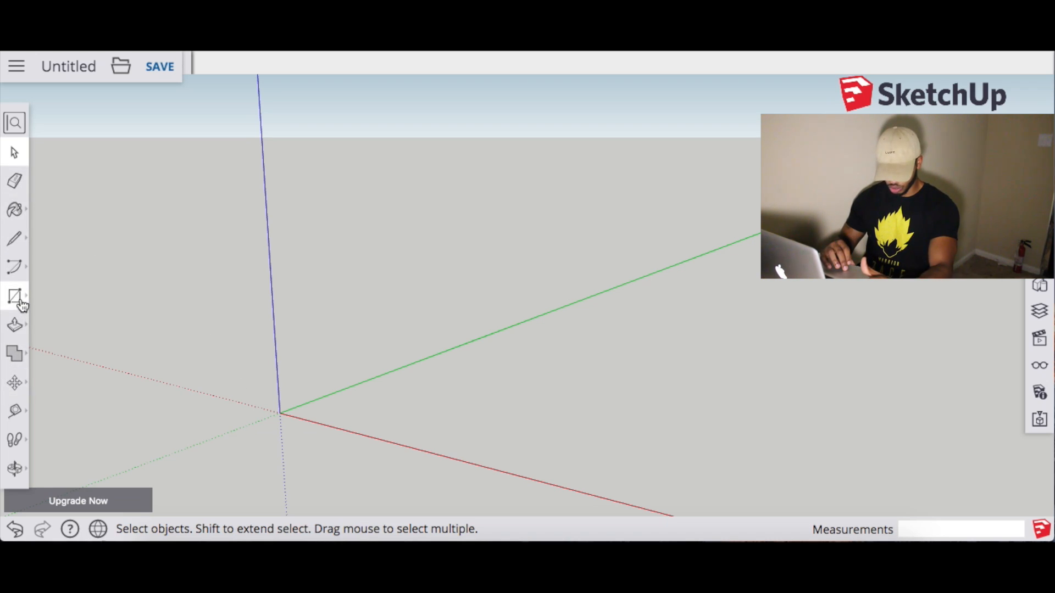
Start a Tape Measure guide from the origin along the green axis.
left_click(19, 419)
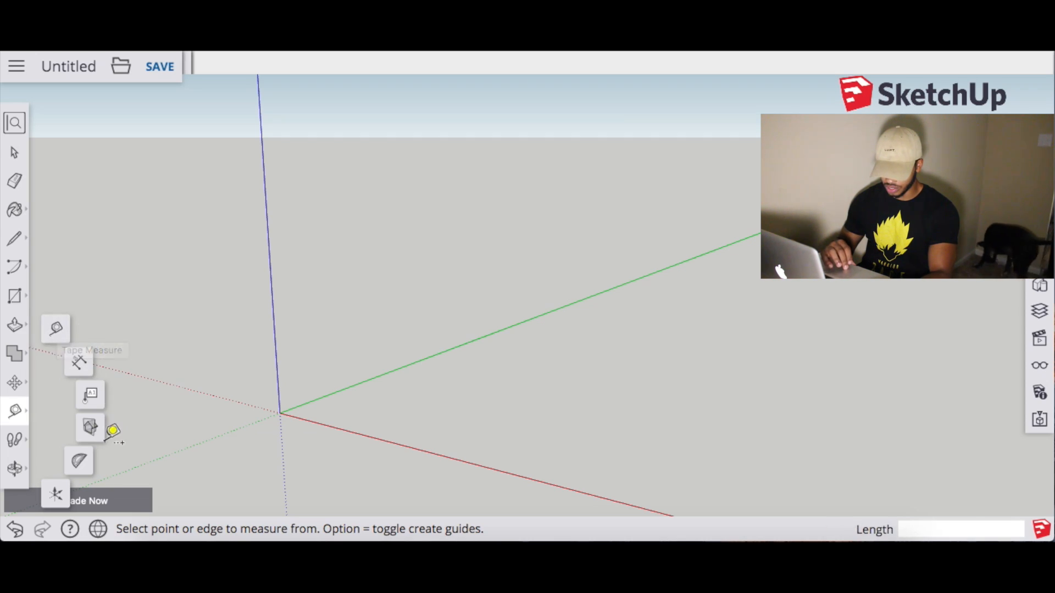
left_click(59, 333)
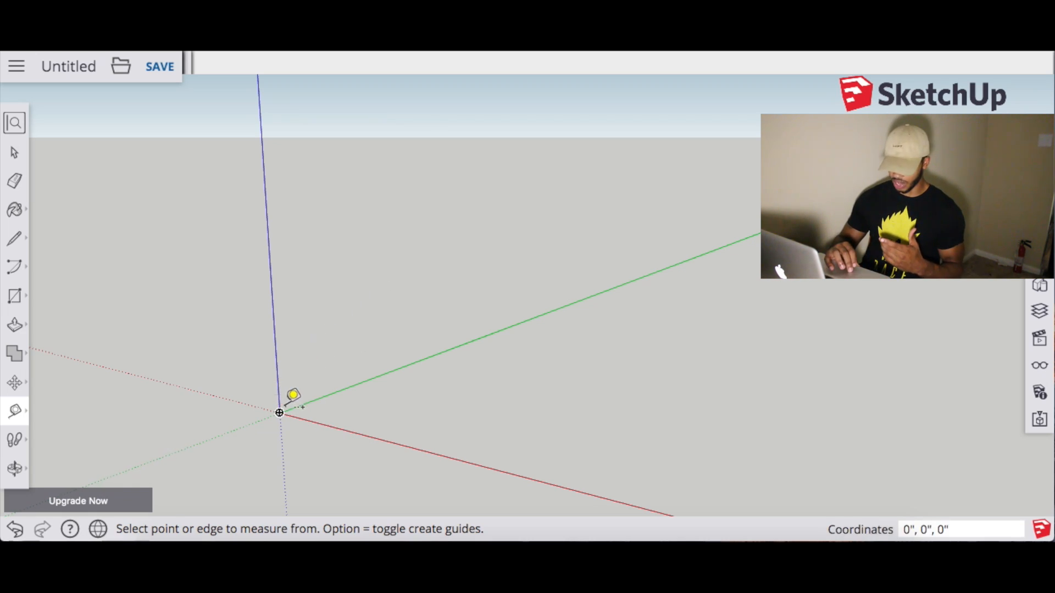
left_click(281, 411)
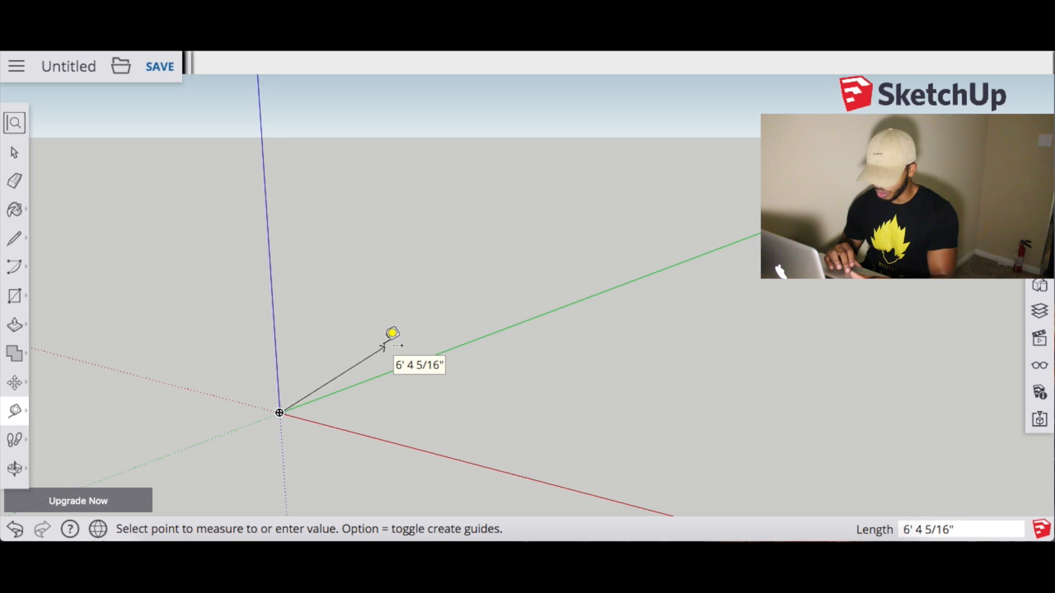
left_click(405, 360)
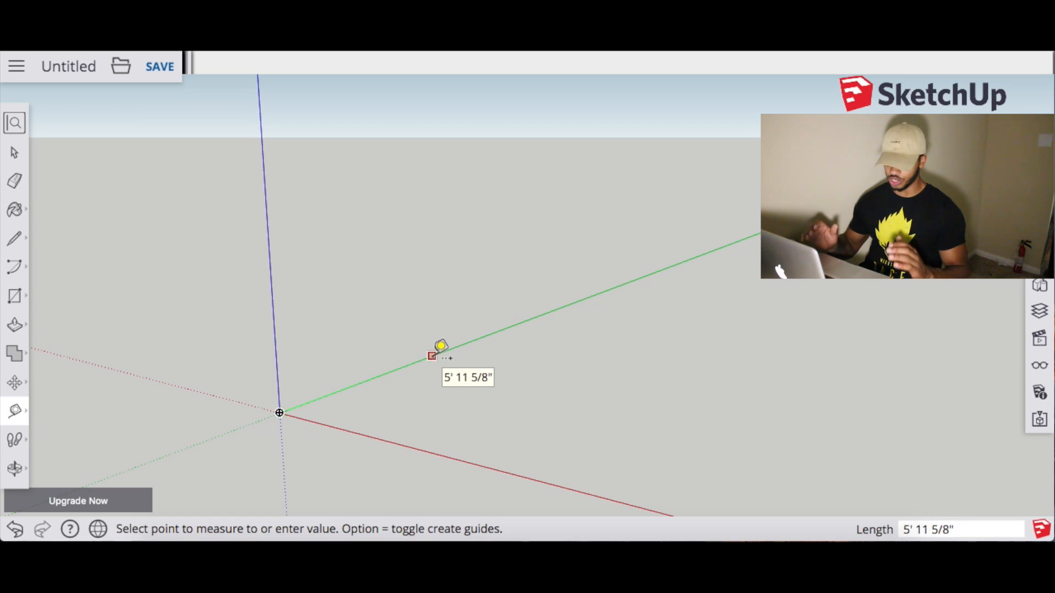
type("47")
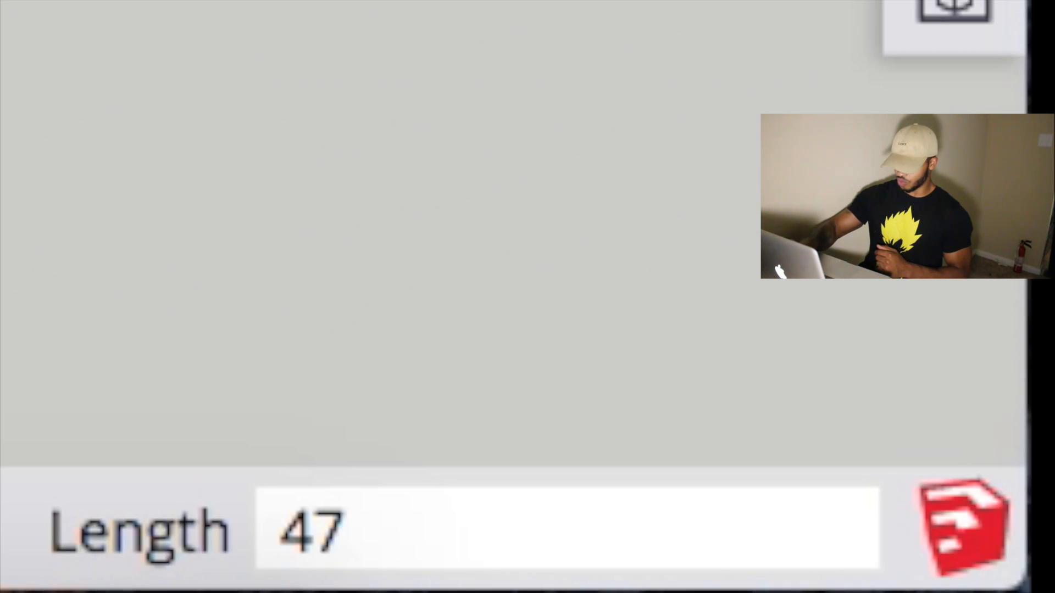
key("BackSpace")
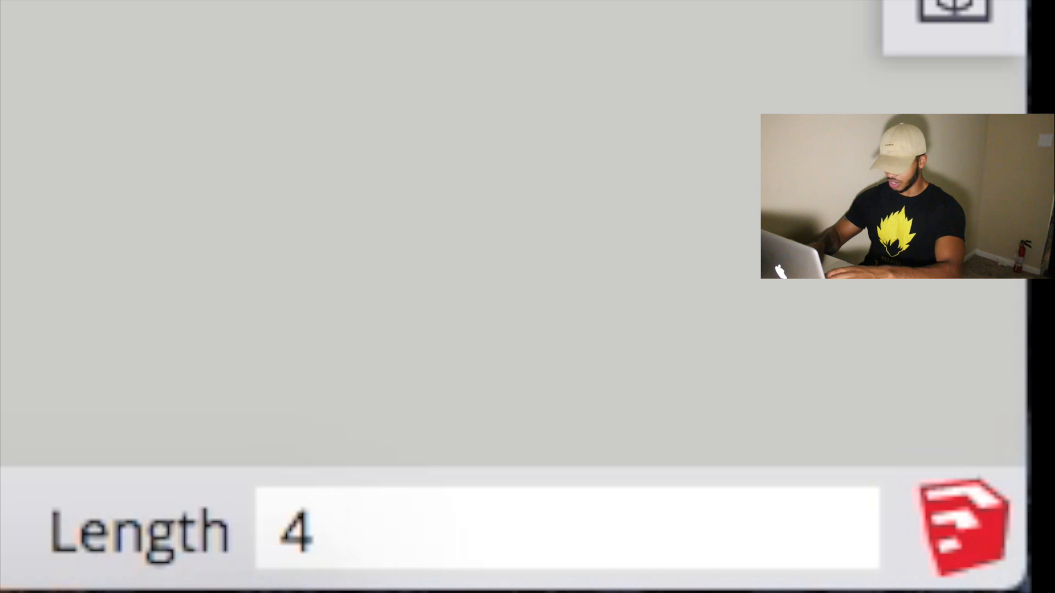
type("456542452654")
key("BackSpace")
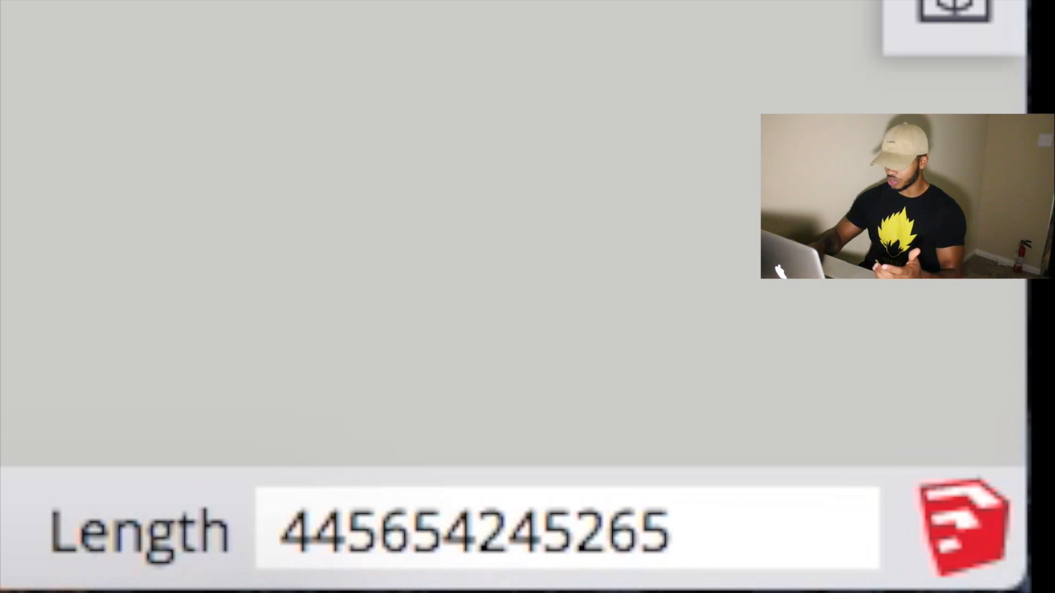
key("BackSpace")
key("BackSpace")
key("BackSpace")
key("BackSpace")
key("BackSpace")
key("BackSpace")
key("BackSpace")
key("BackSpace")
key("BackSpace")
key("BackSpace")
key("BackSpace")
key("BackSpace")
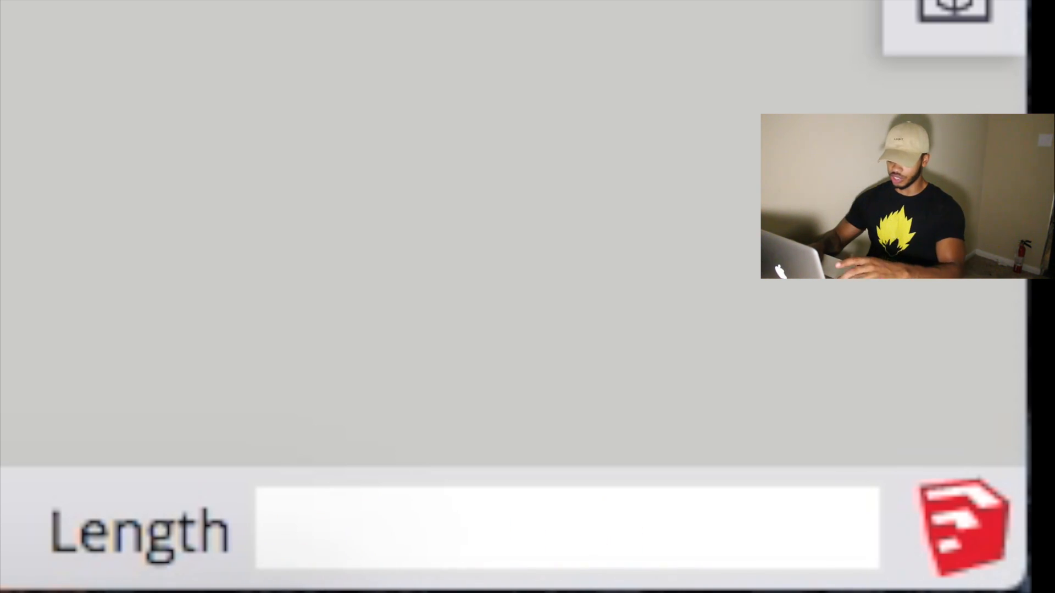
Set the length of the guide along the green axis to 47 inches.
type("47")
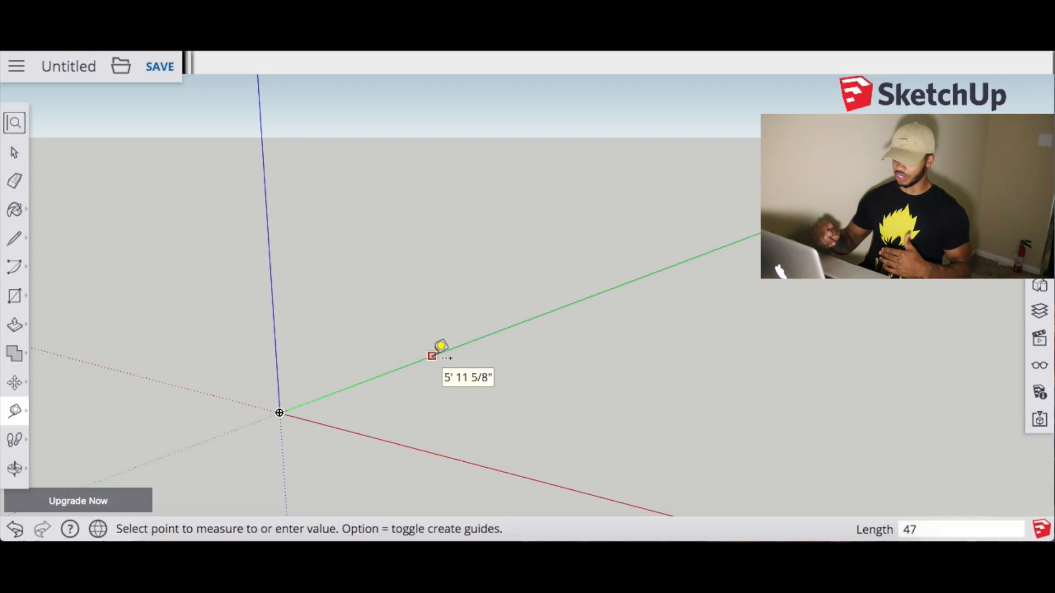
key("Return")
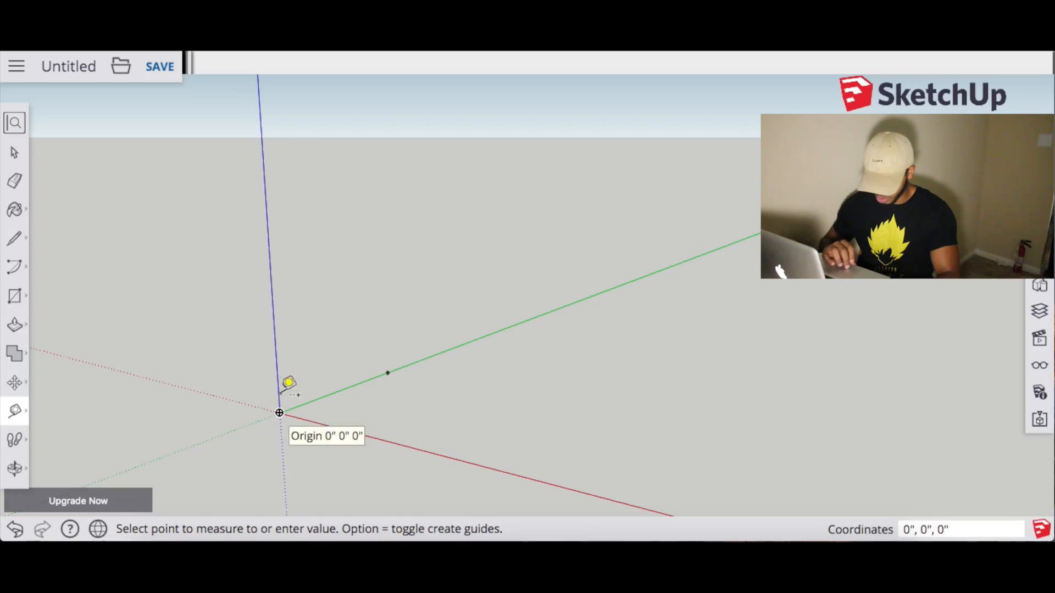
Place a guide point 13 inches up the blue axis from the origin and a 20-inch guide from it parallel to the green axis.
left_click(295, 394)
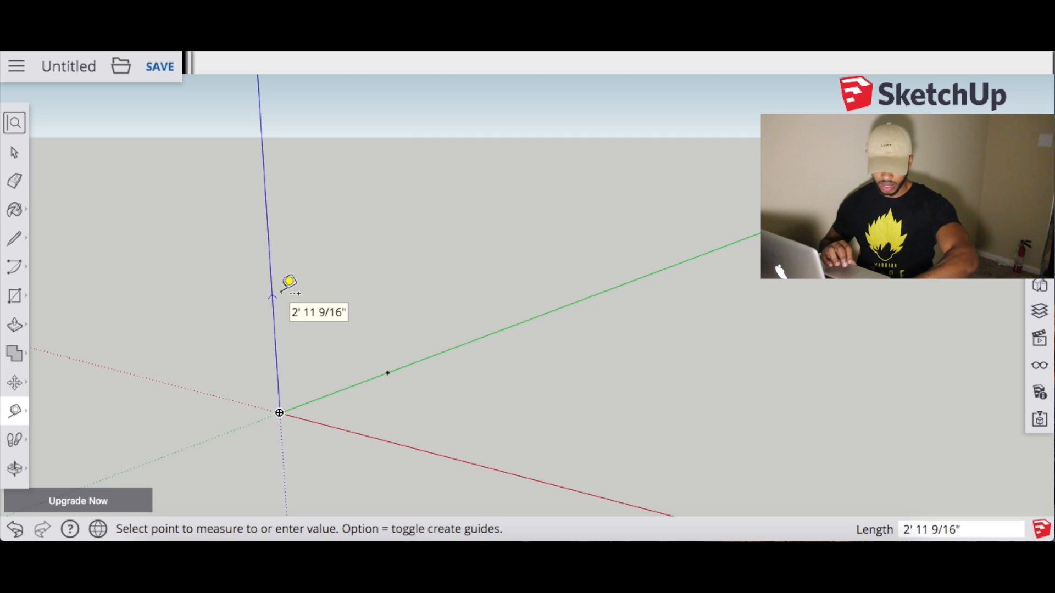
type("13")
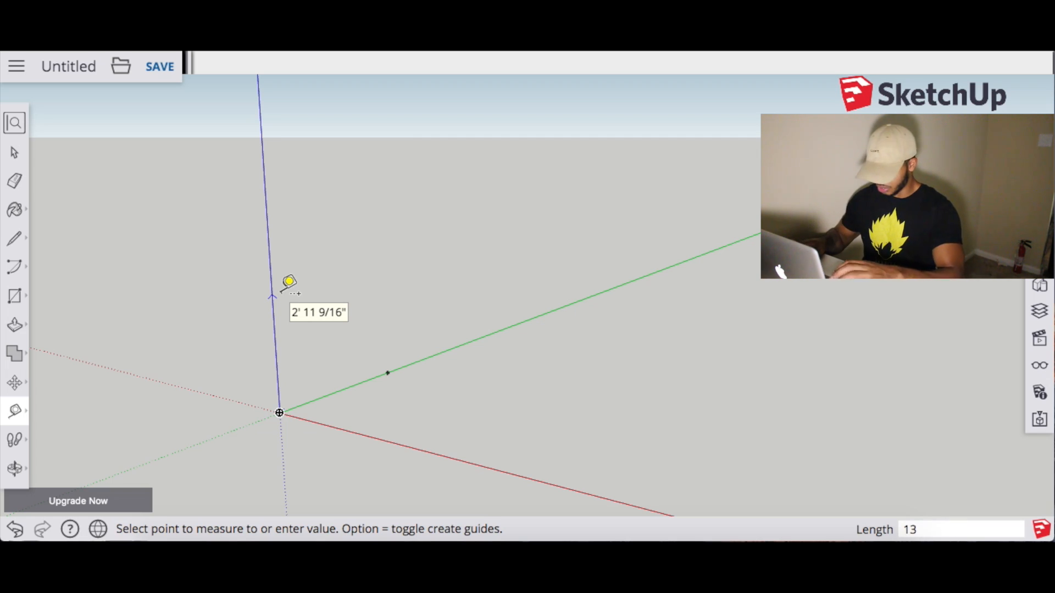
key("Return")
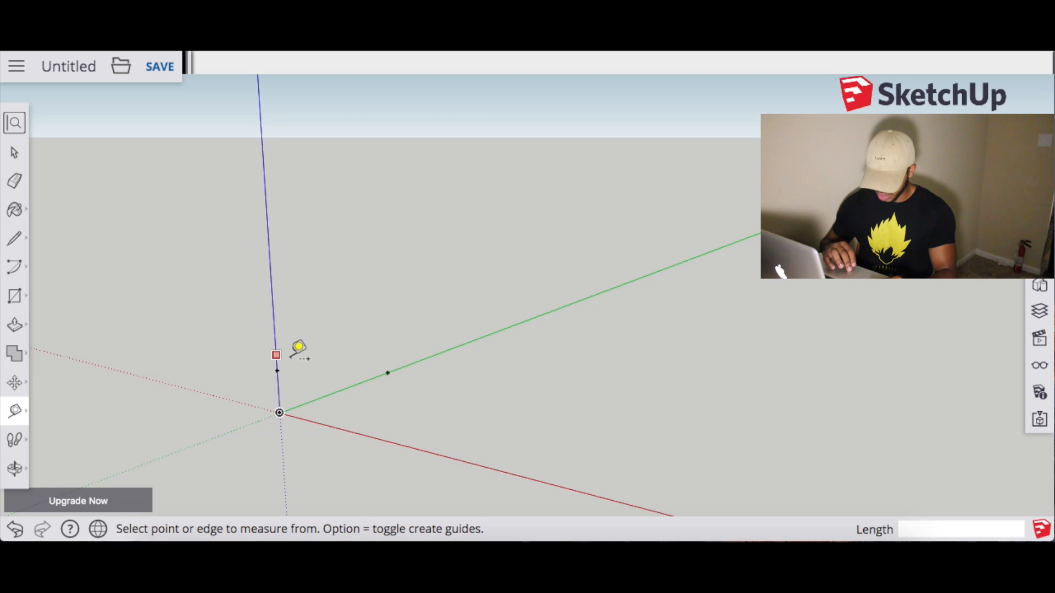
left_click(276, 370)
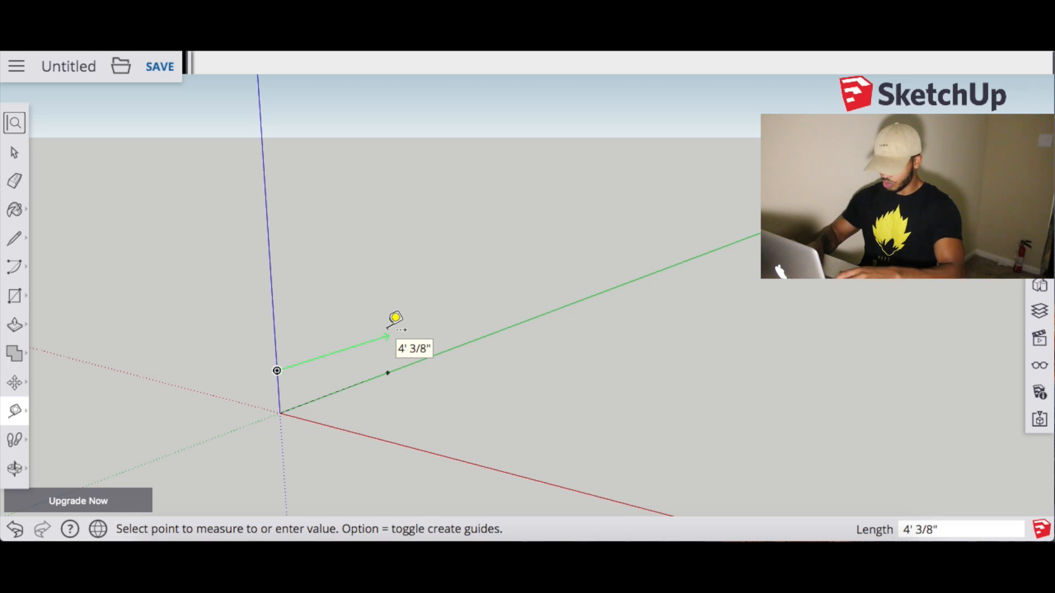
type("20")
key("Return")
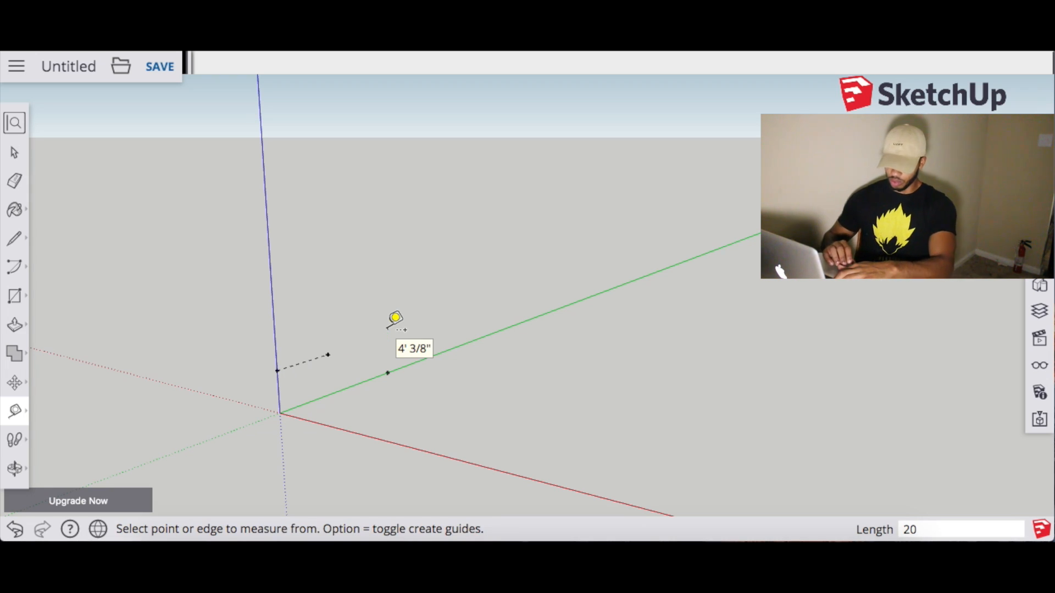
Add a vertical 8.5-inch guide upward from the 47-inch guide point on the green axis.
left_click(387, 371)
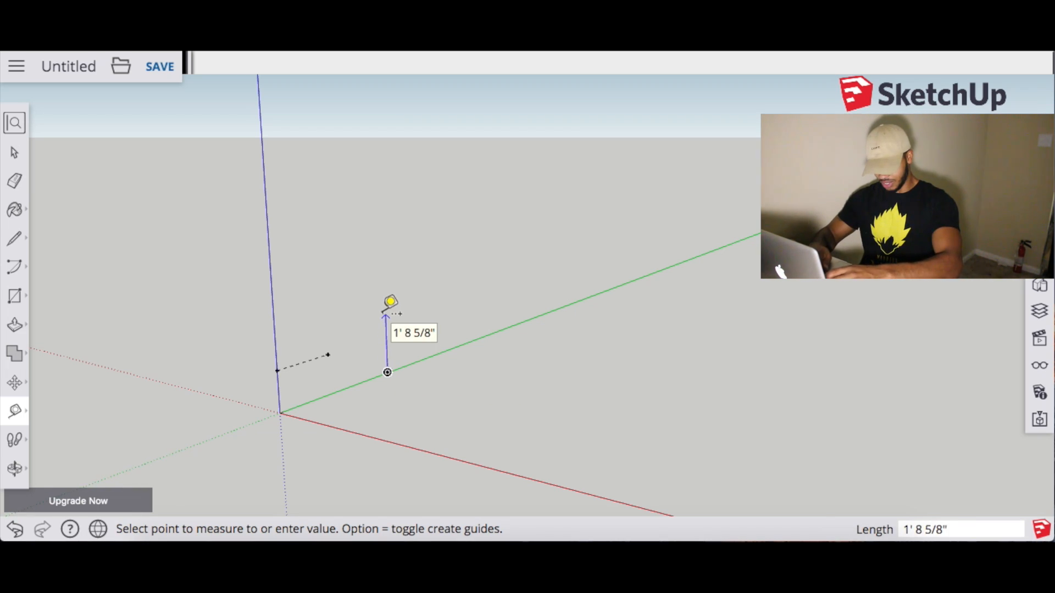
type("8")
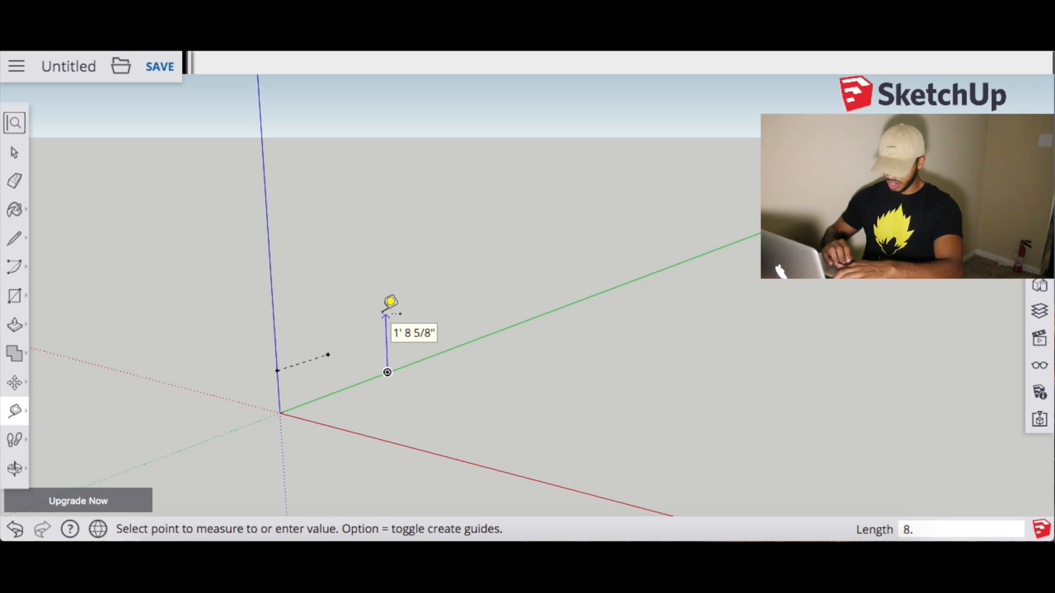
type(".")
key("Return")
key("space")
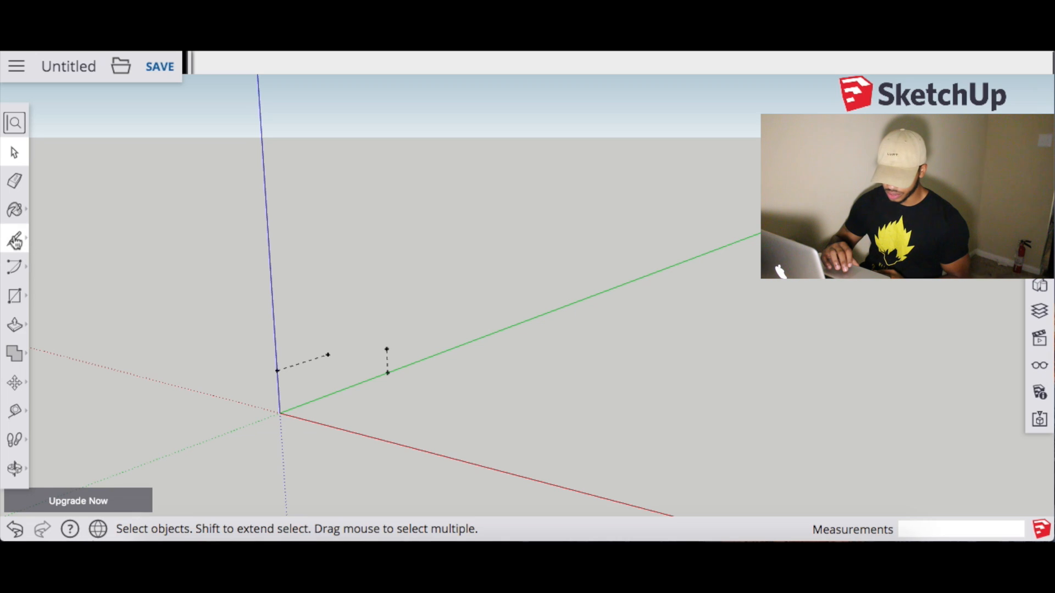
Draw the closed five-sided profile with the Line tool from the origin through the four guide points and back to the origin.
left_click(15, 240)
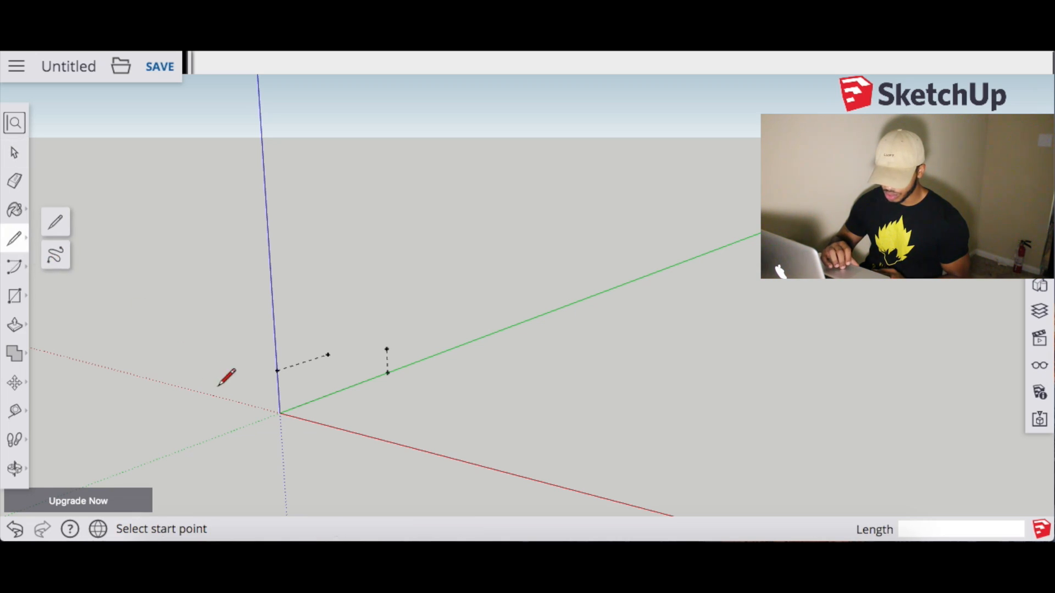
left_click(280, 412)
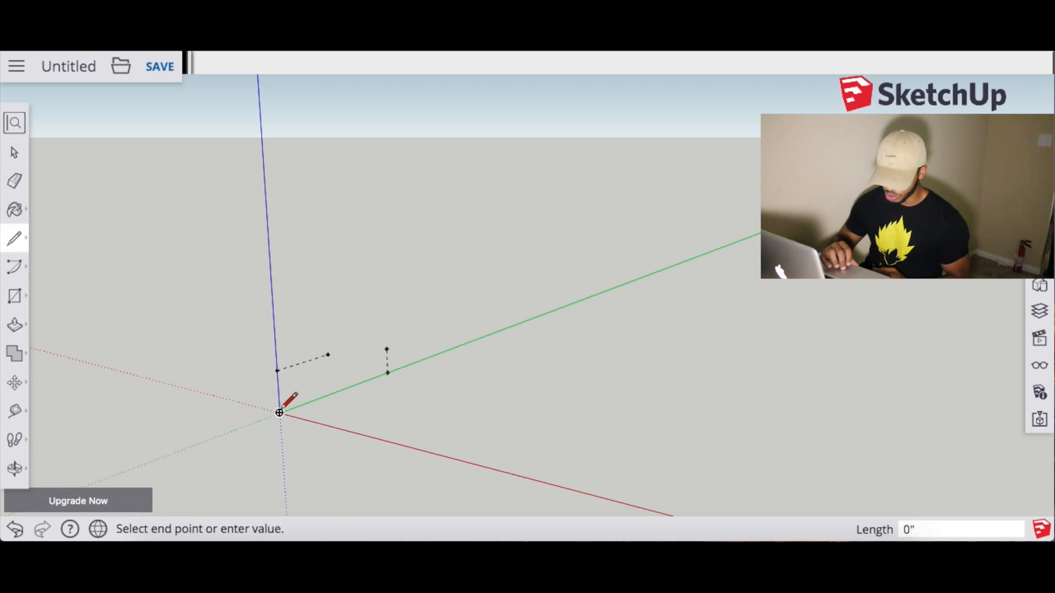
left_click(277, 371)
left_click(328, 355)
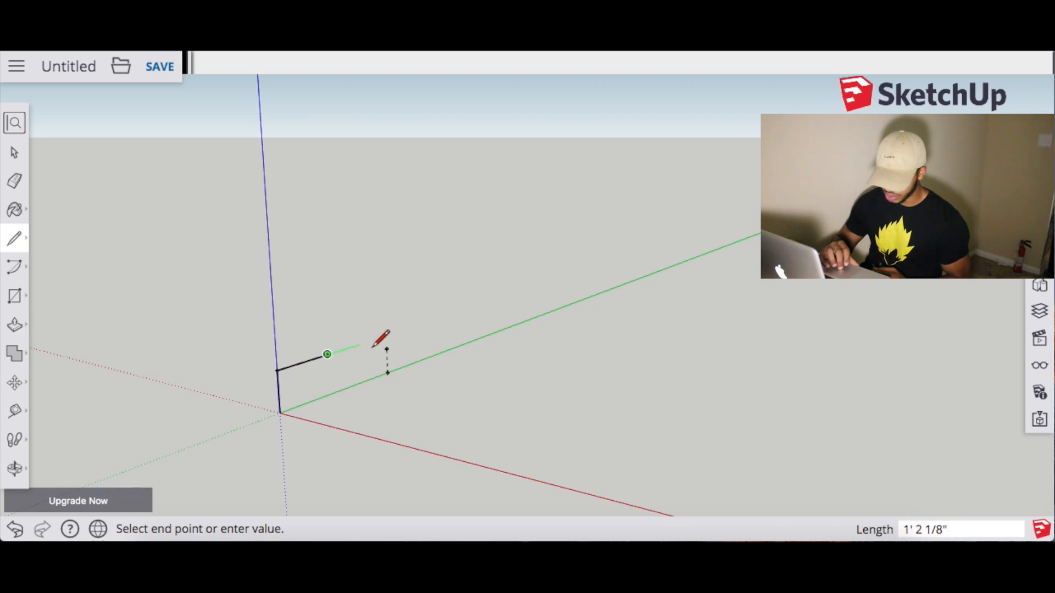
left_click(386, 349)
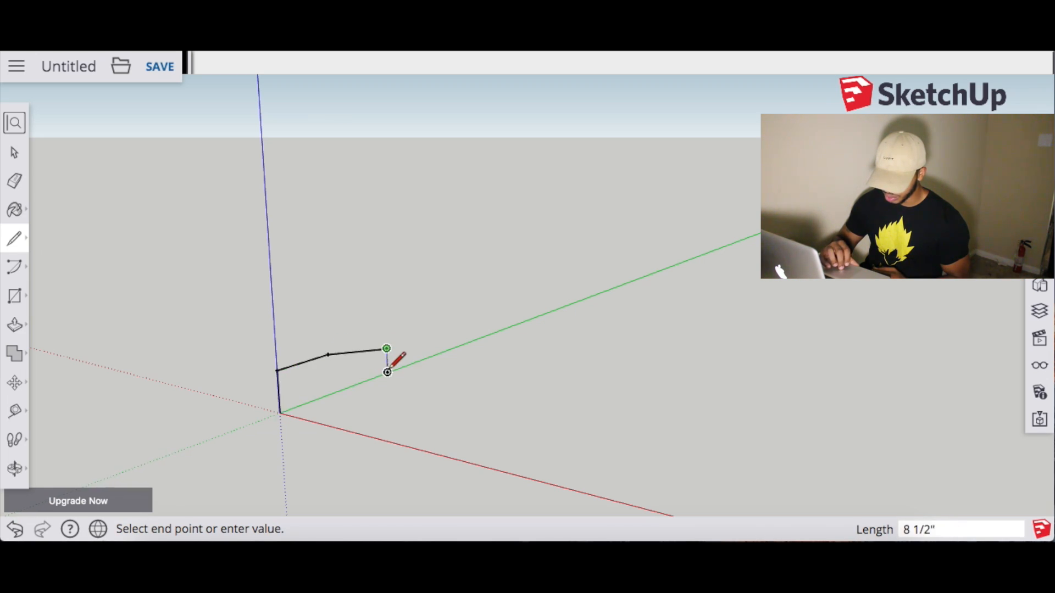
left_click(388, 372)
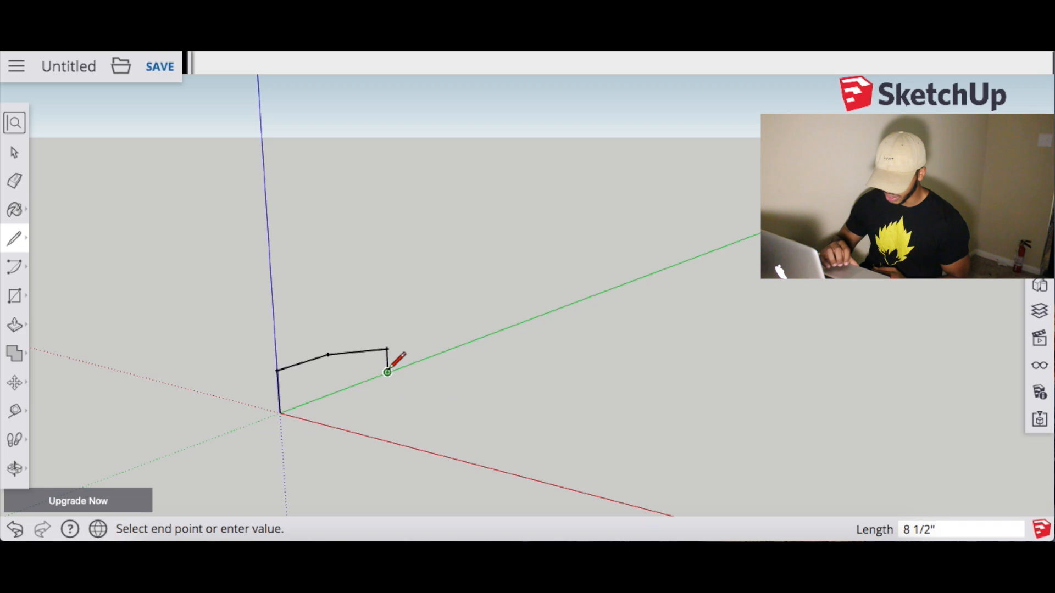
left_click(280, 412)
key("space")
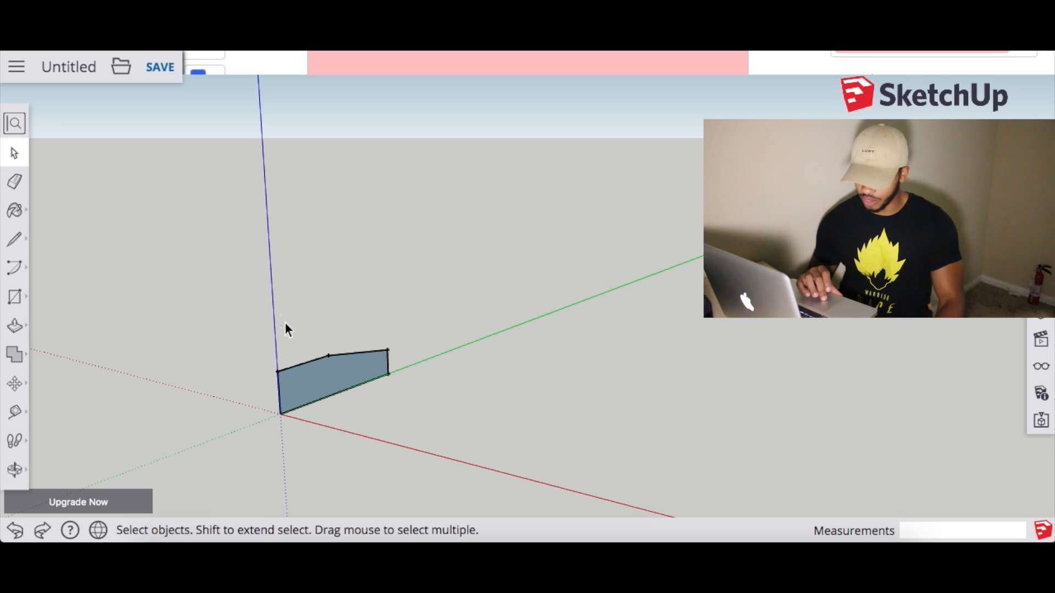
Extrude the five-sided profile face 10 inches along the red axis with Push/Pull.
left_click(16, 333)
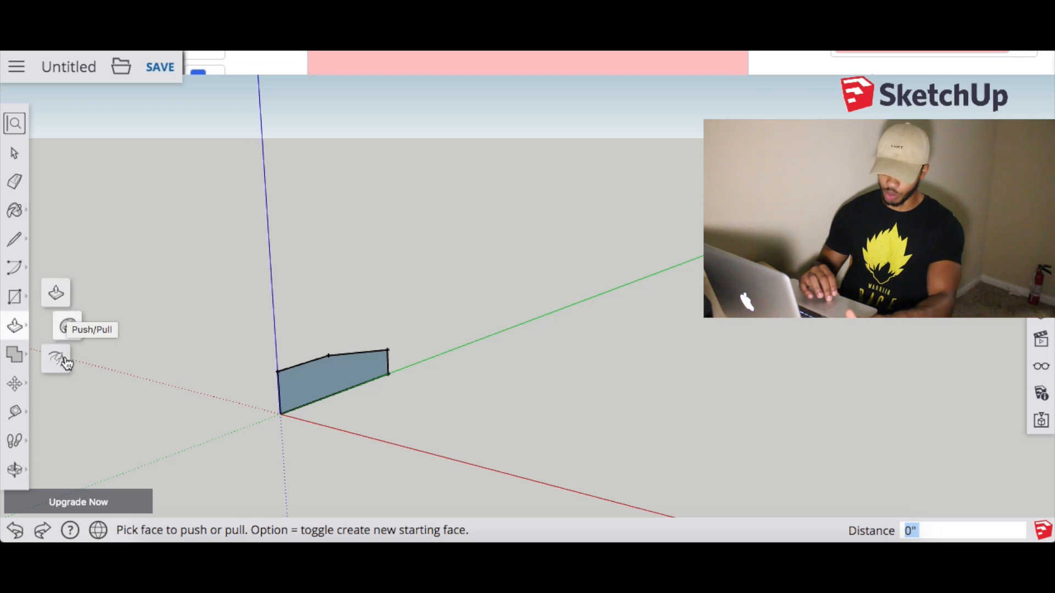
left_click(62, 296)
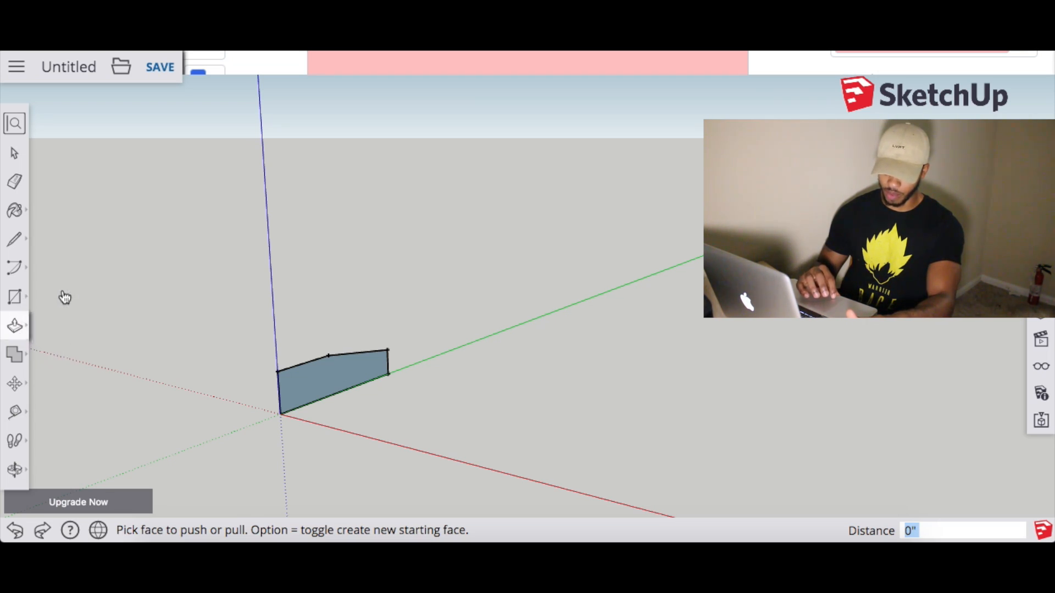
left_click(331, 387)
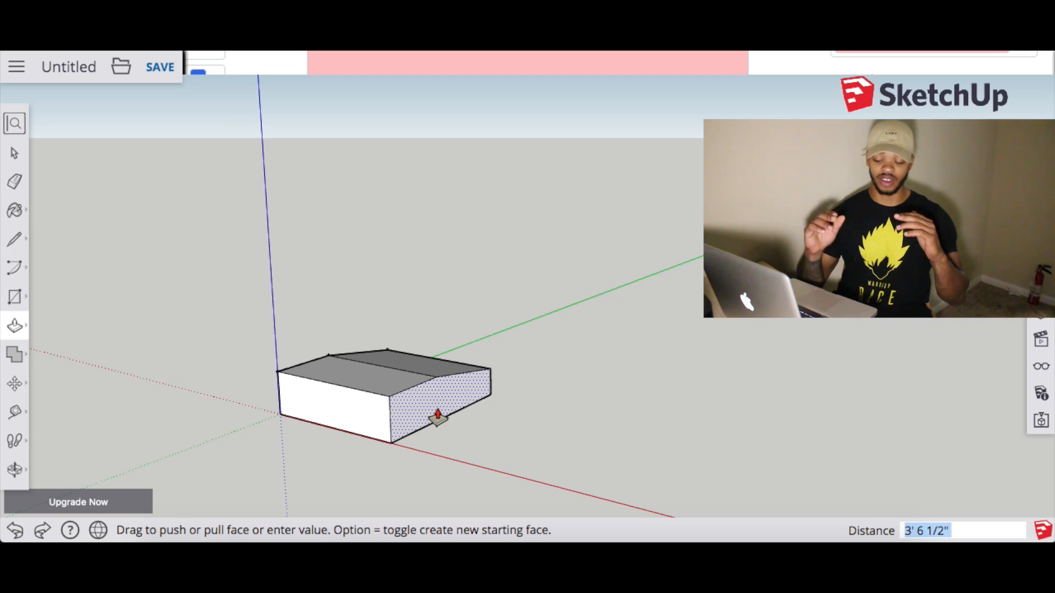
type("10")
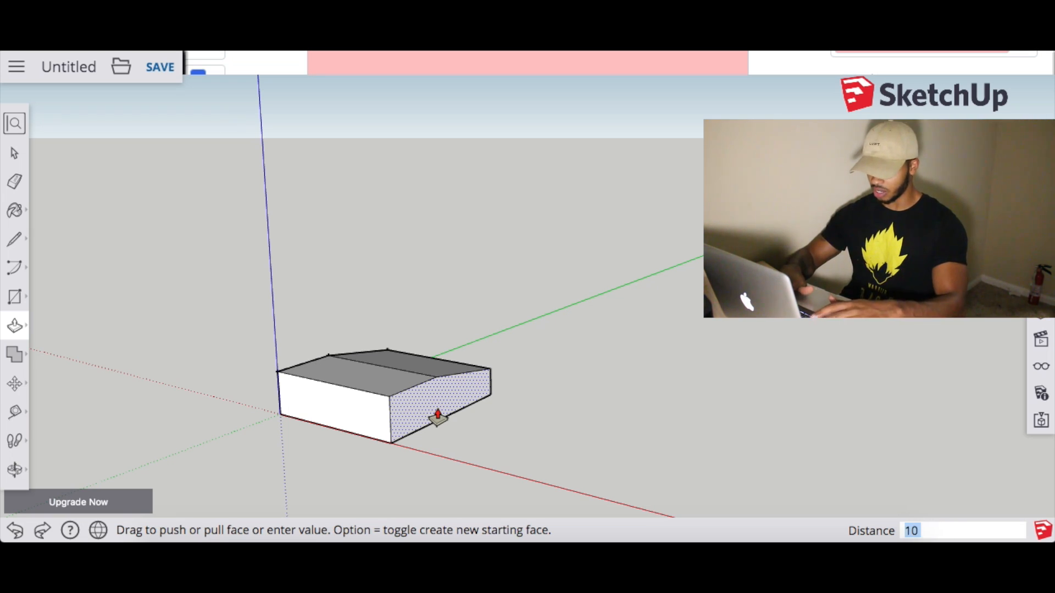
key("Return")
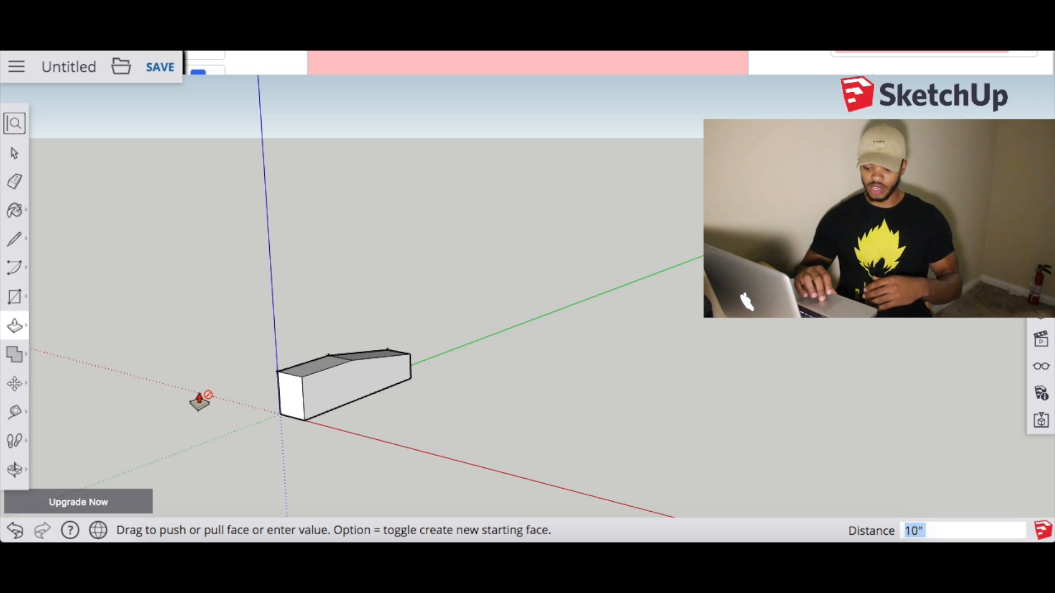
Orbit around the extruded solid to examine its end faces, sloped top and both five-sided sides.
left_click(15, 480)
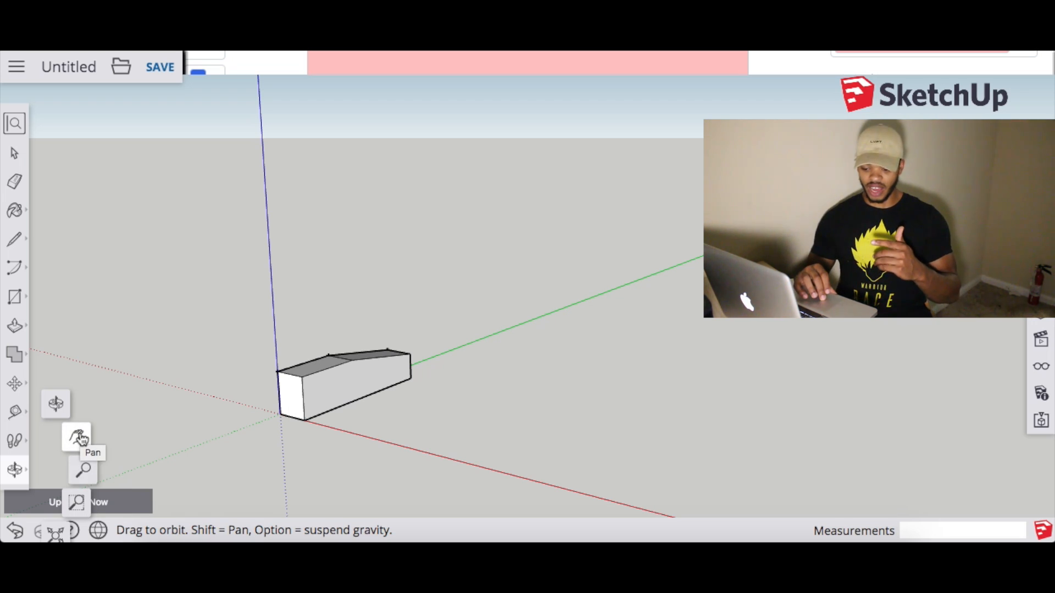
left_click(56, 409)
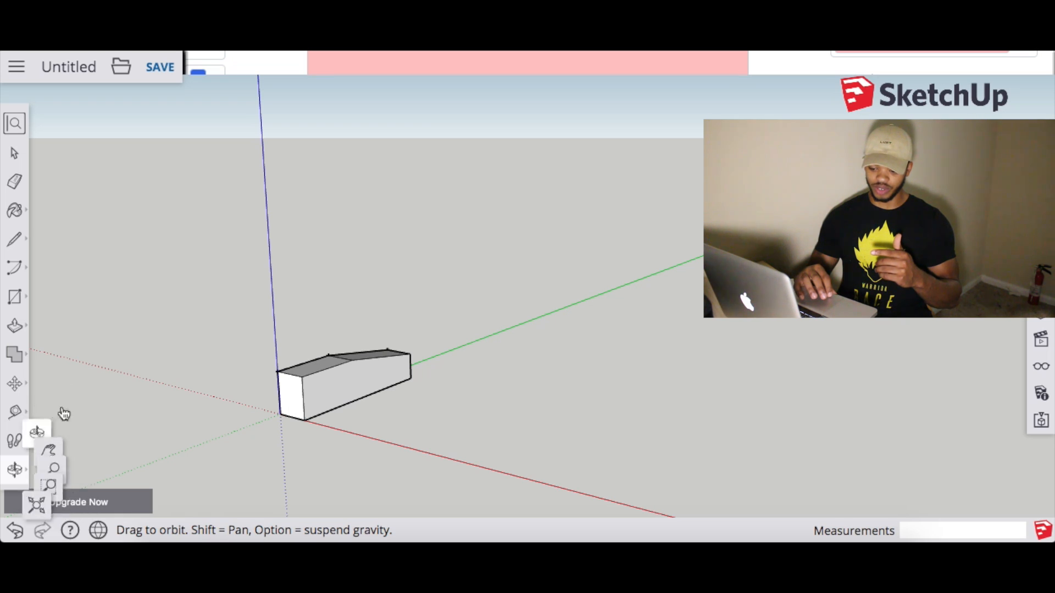
left_click_drag(398, 414, 224, 389)
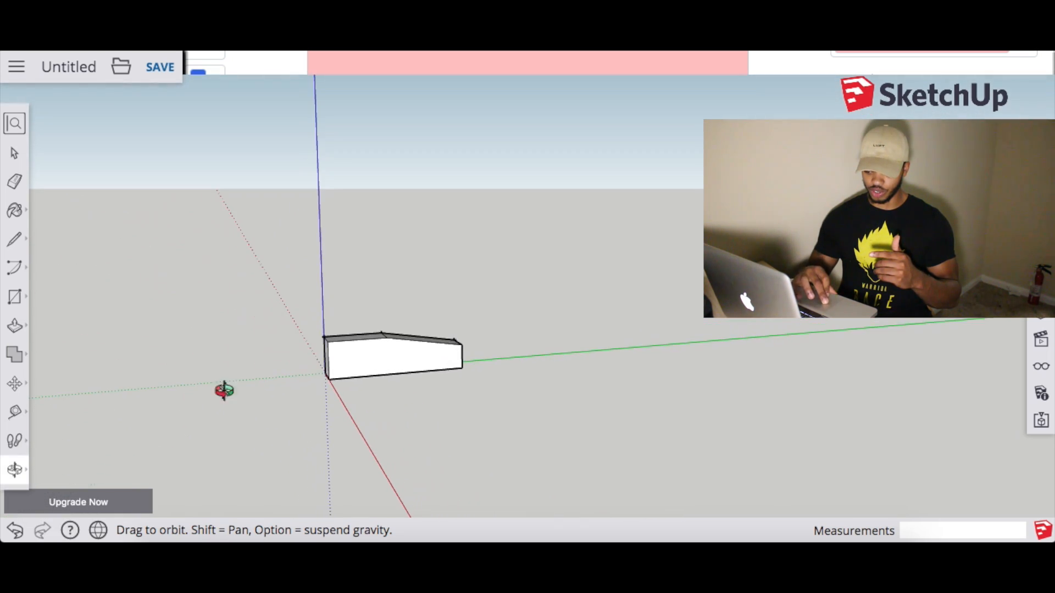
left_click_drag(516, 357, 254, 400)
left_click_drag(482, 376, 377, 323)
left_click_drag(231, 323, 440, 308)
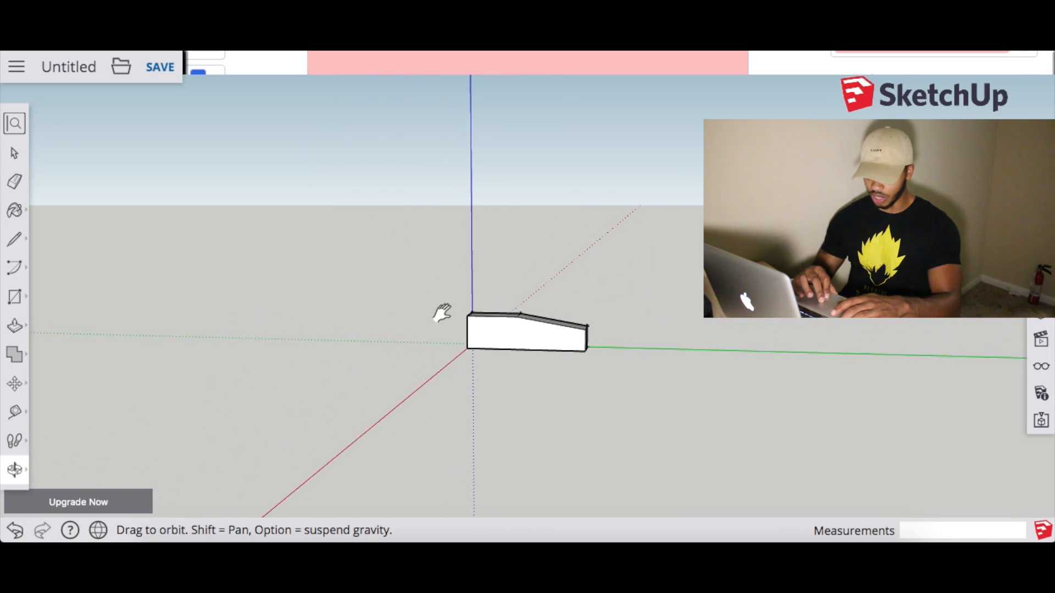
left_click_drag(543, 262, 573, 304)
scroll(501, 307, "up", 6)
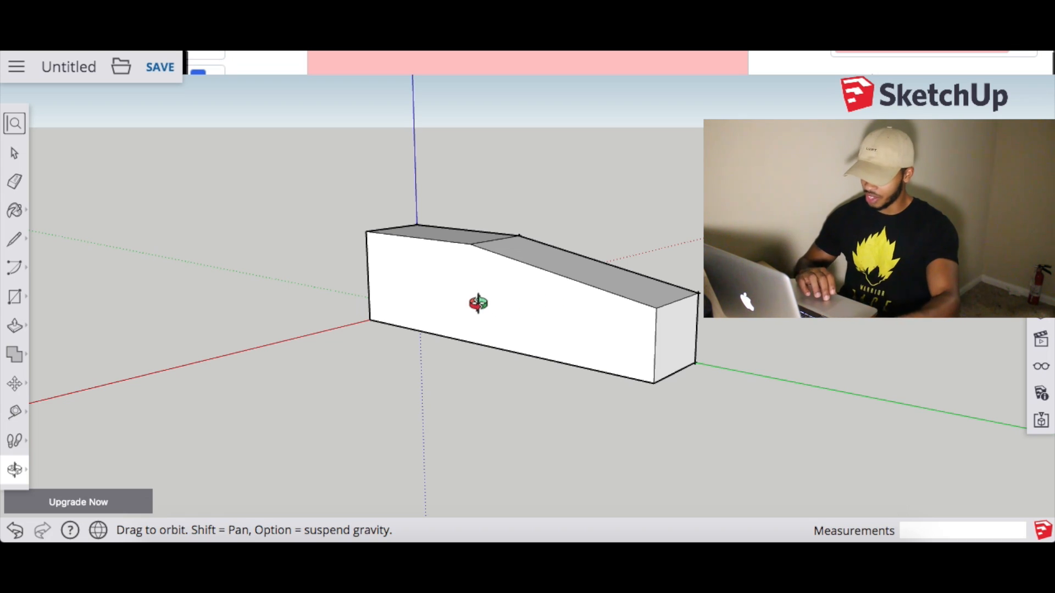
left_click_drag(482, 306, 758, 312)
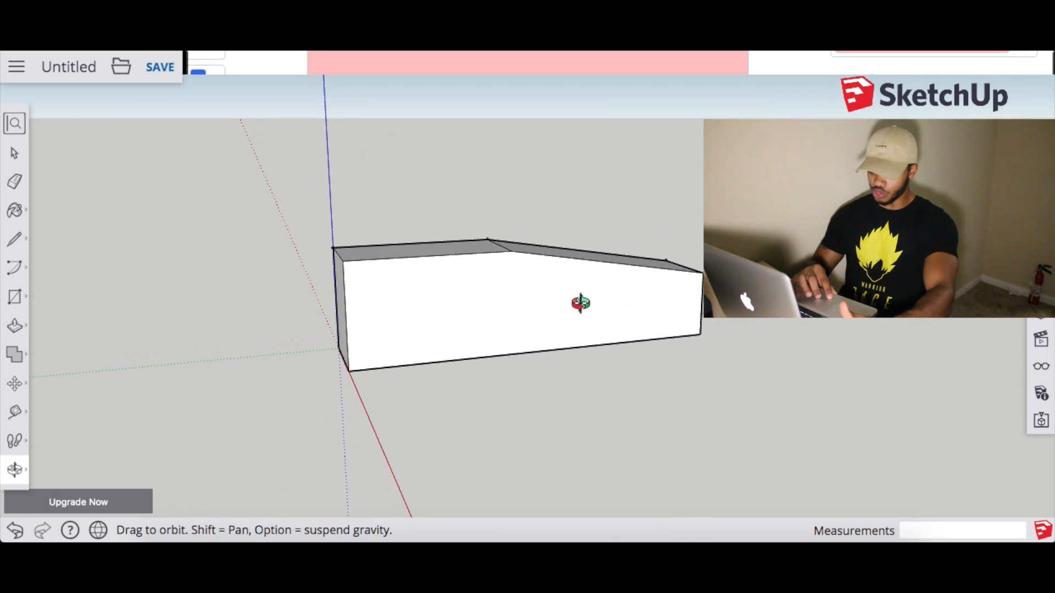
left_click_drag(577, 302, 531, 304)
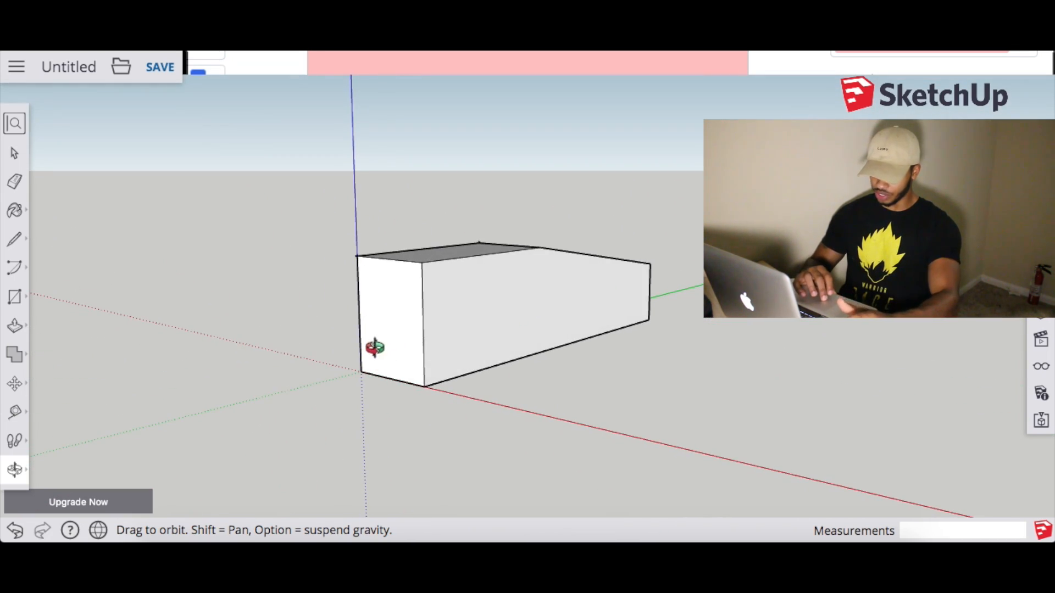
left_click_drag(365, 324, 365, 262)
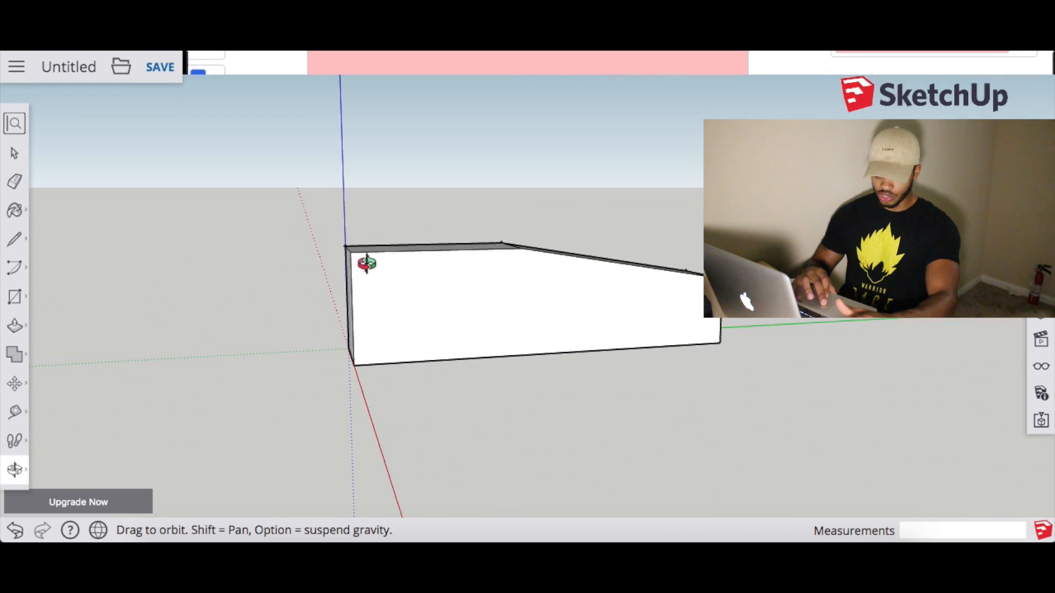
Delete the five-sided side face farther out along the red axis to open up the solid.
left_click(14, 154)
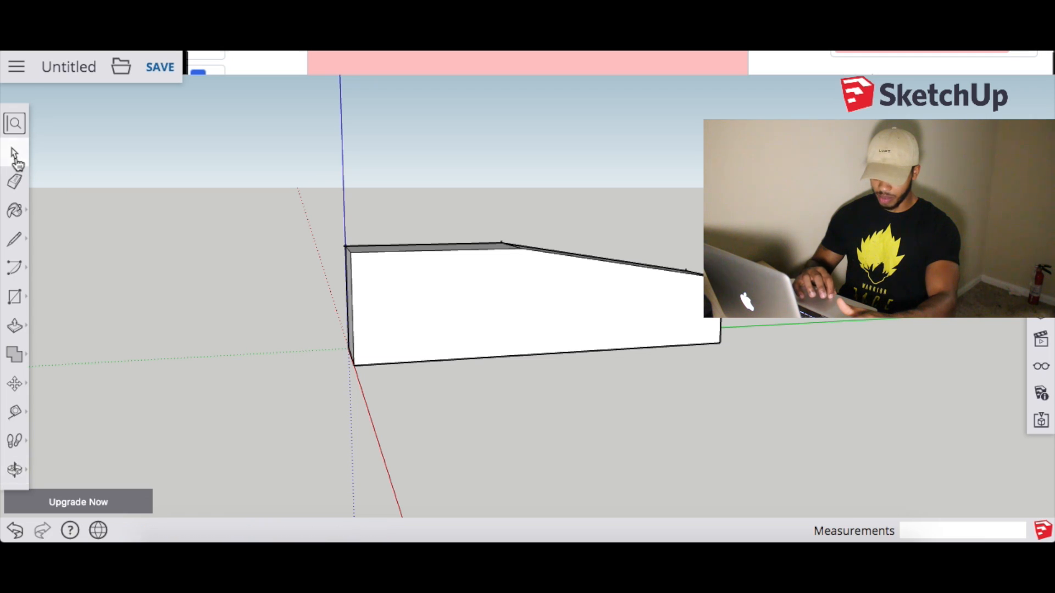
left_click(529, 313)
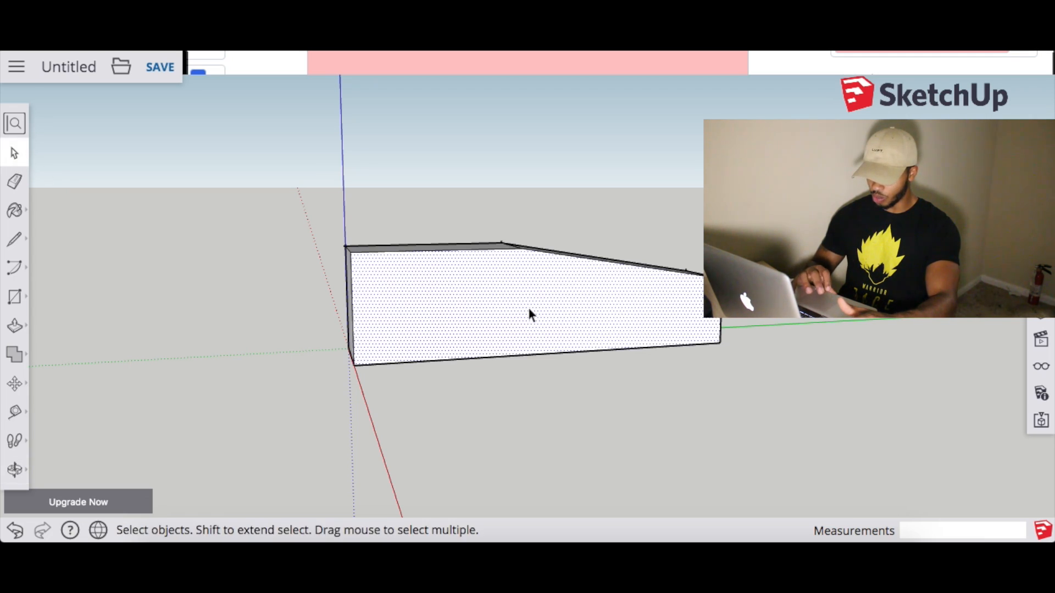
left_click(14, 469)
left_click_drag(231, 328, 426, 348)
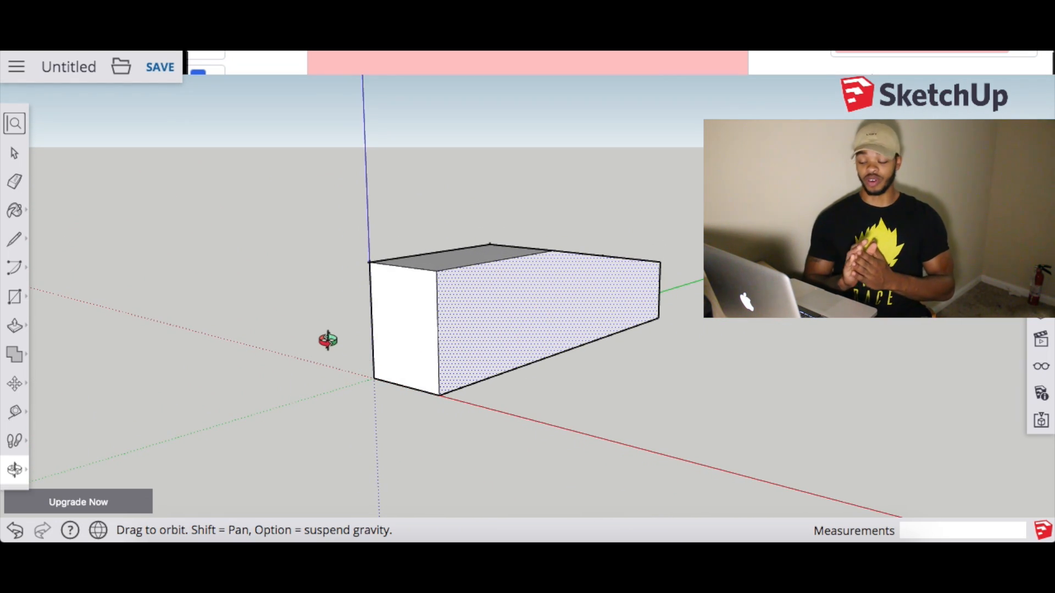
key("Delete")
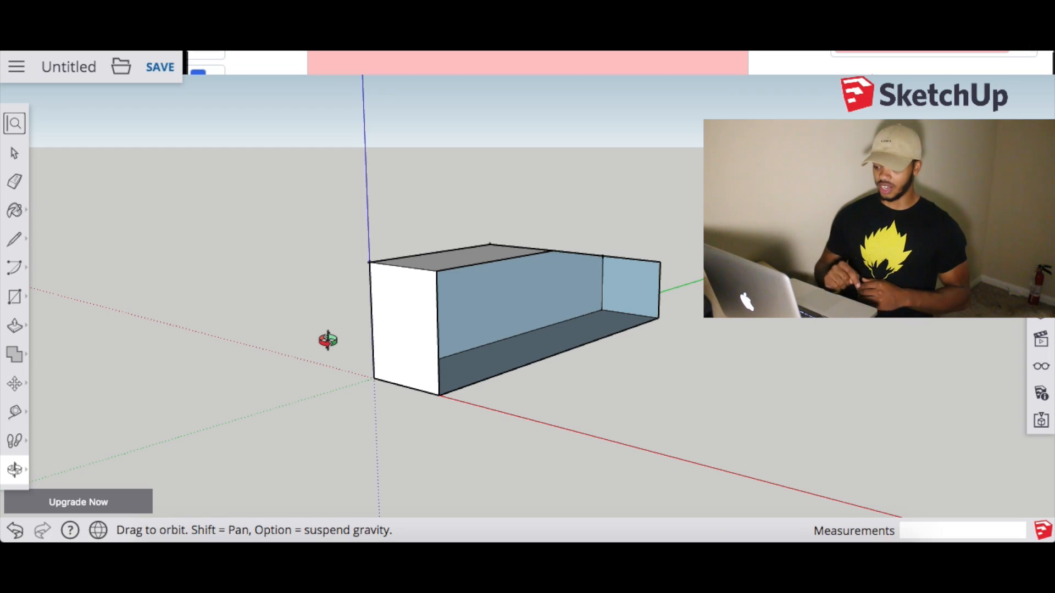
Delete the remaining five-sided face at the origin so the solid is open on both sides.
left_click_drag(723, 367, 571, 353)
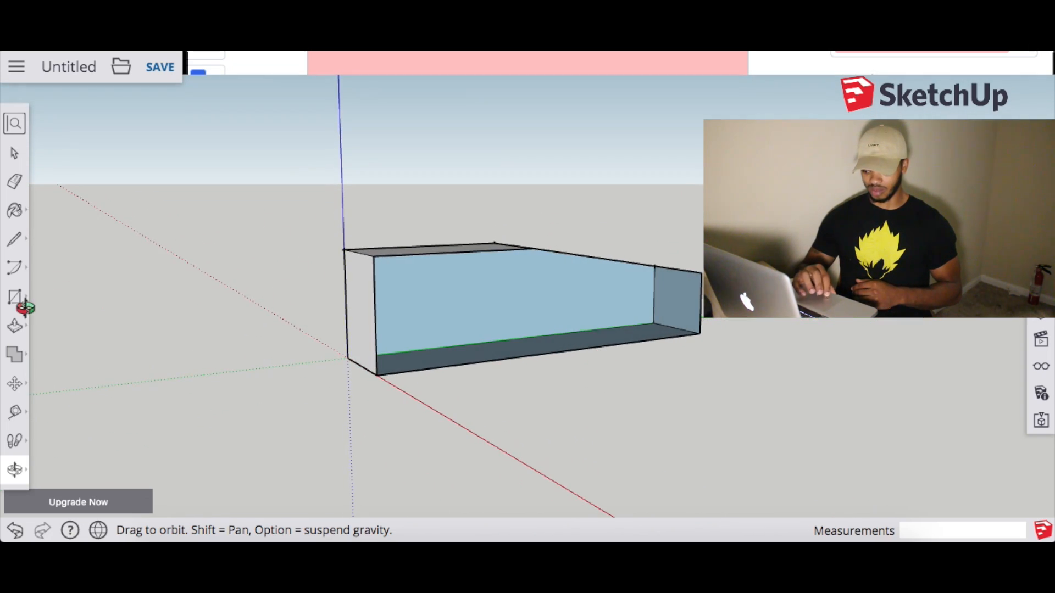
left_click(15, 152)
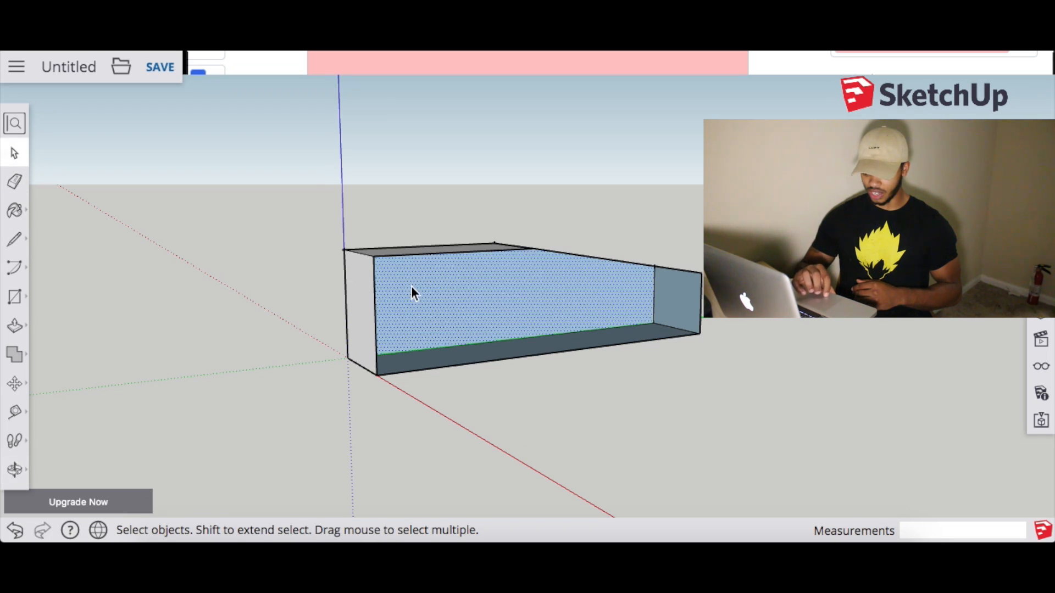
key("Delete")
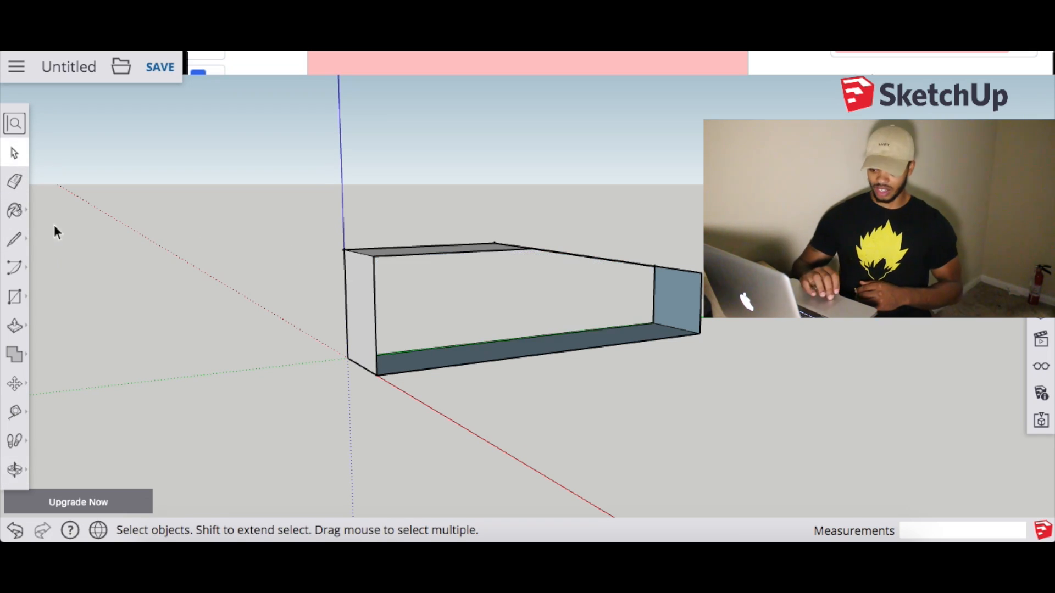
Make a component named "shell" from all the connected faces and edges of the open frame.
left_click_drag(295, 298, 518, 328)
left_click_drag(327, 316, 558, 295)
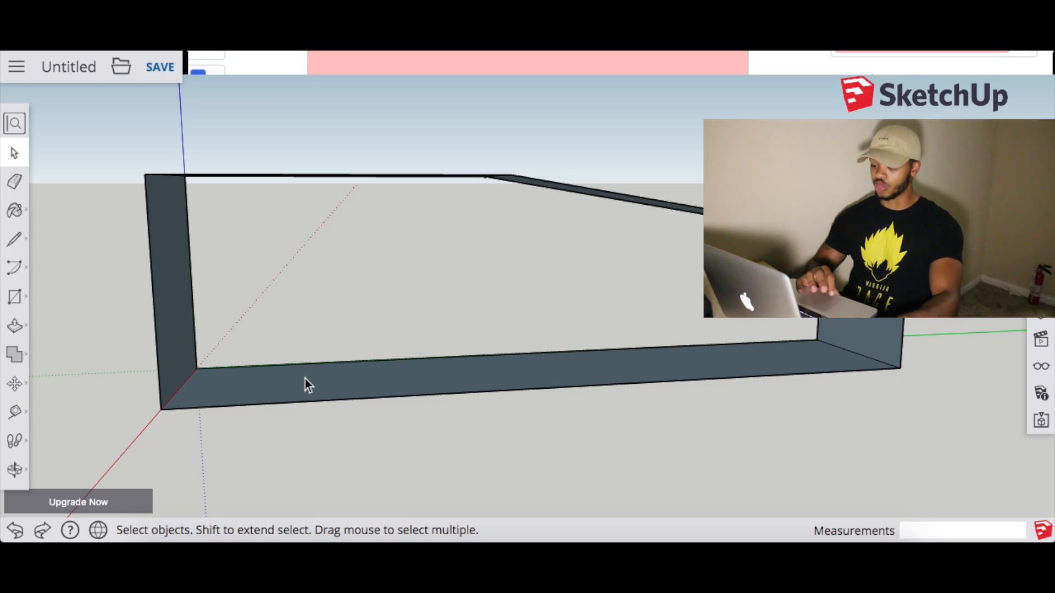
triple_click(476, 376)
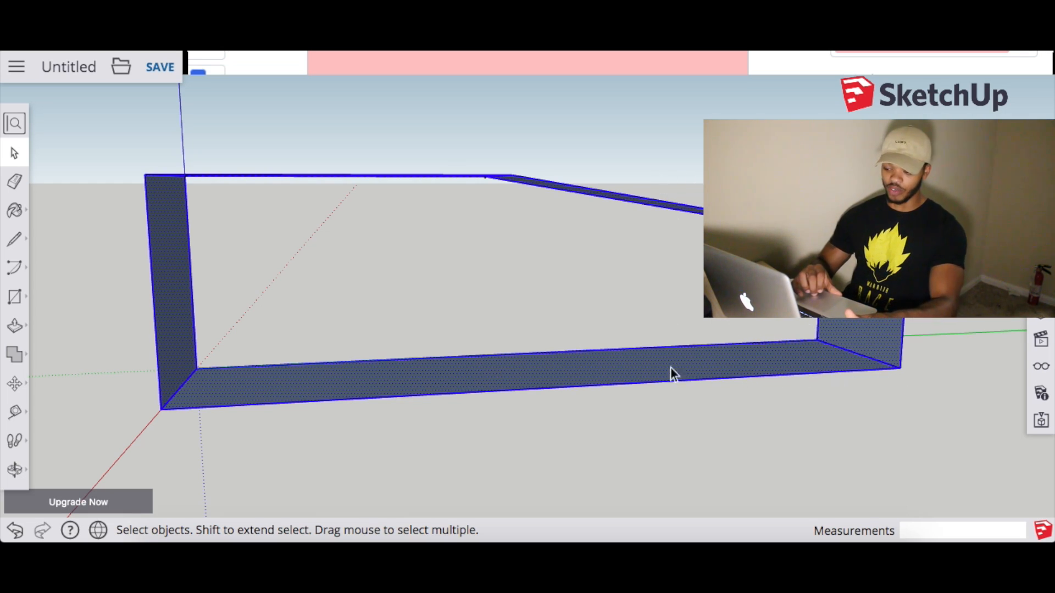
right_click(528, 374)
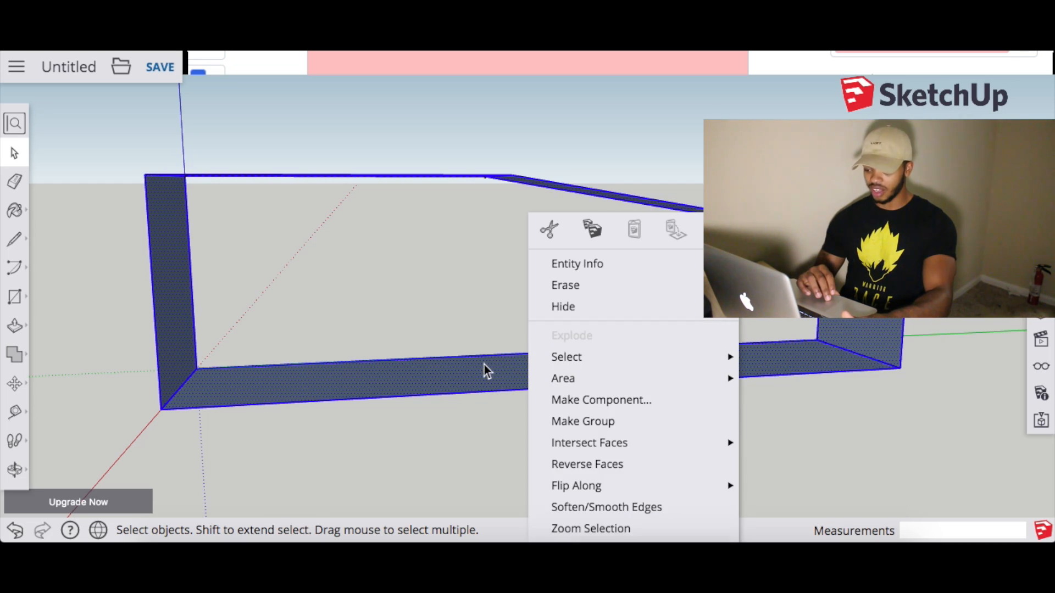
left_click(667, 401)
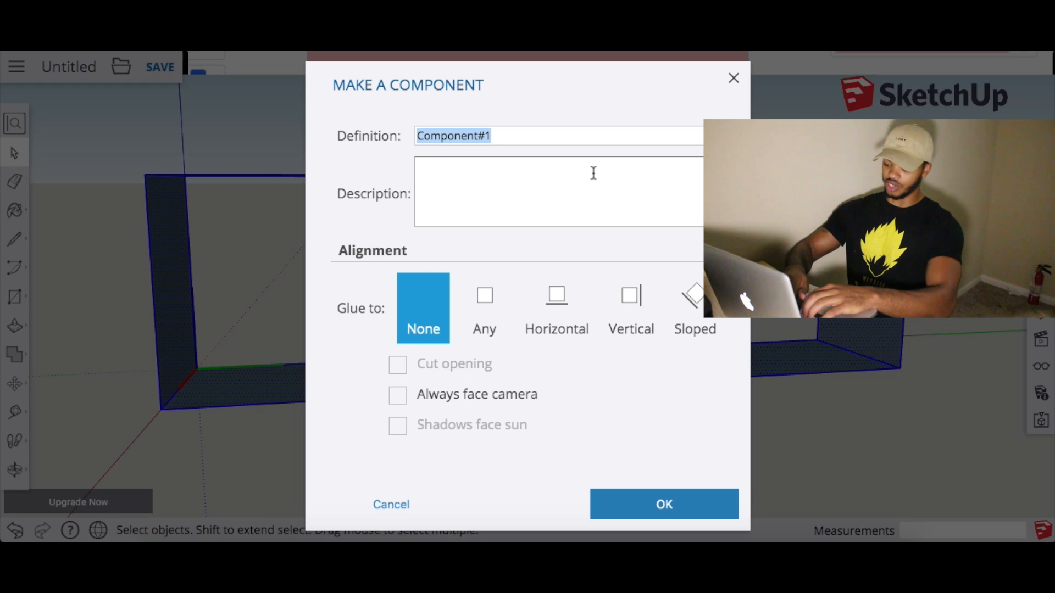
type("shell")
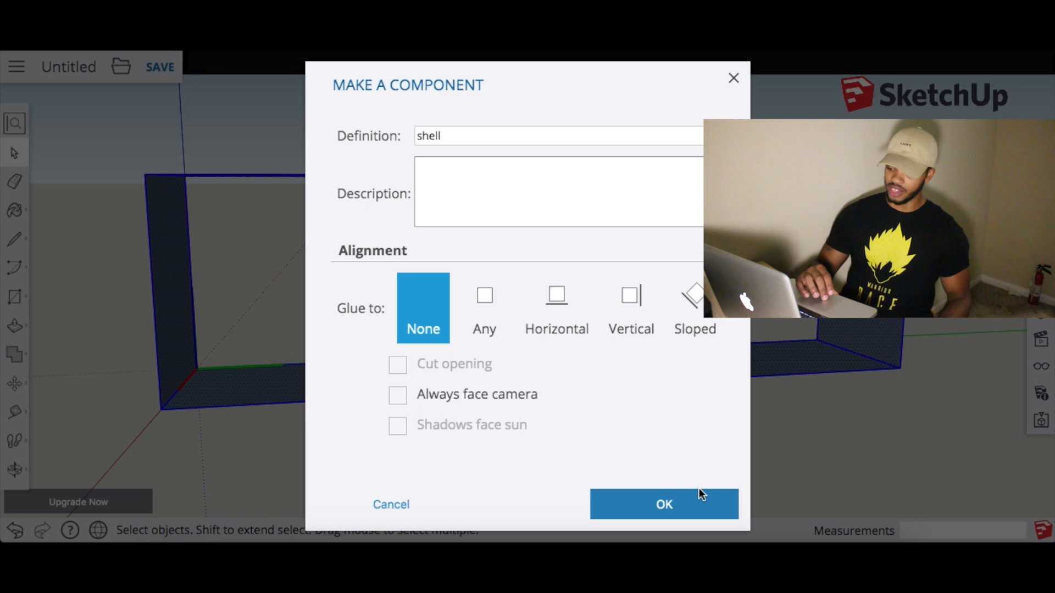
left_click(700, 501)
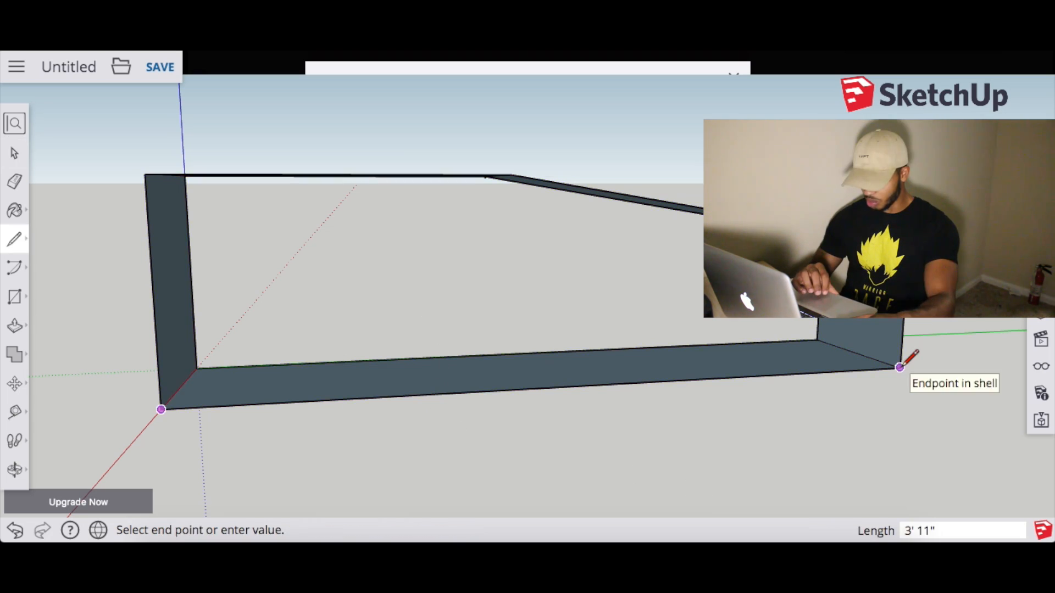
Trace a closed 3' 11" by 10" rectangle over the shell's bottom face with the Line tool, corner to corner.
left_click(899, 368)
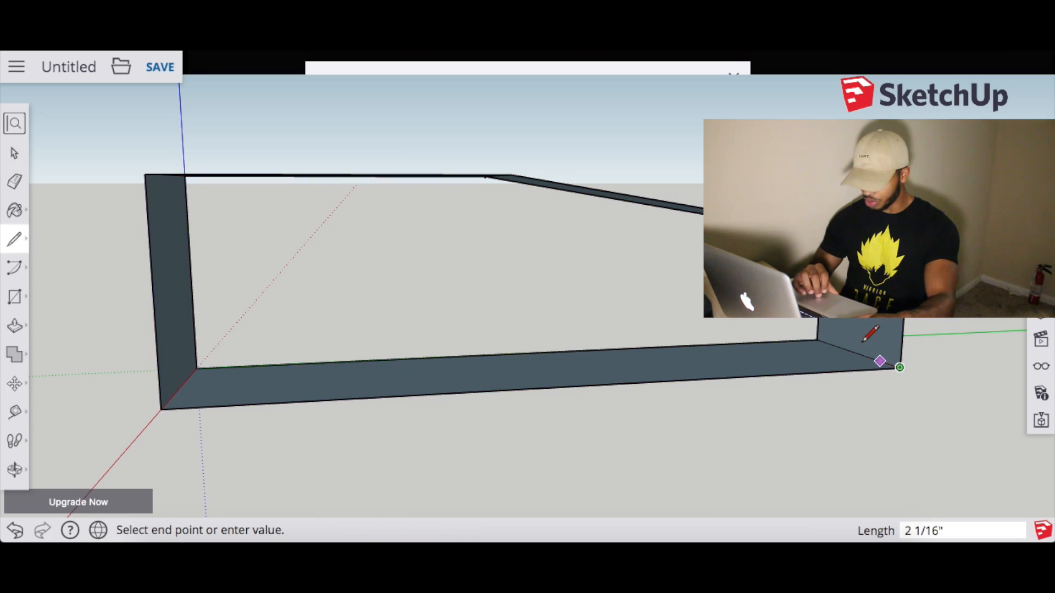
left_click(816, 339)
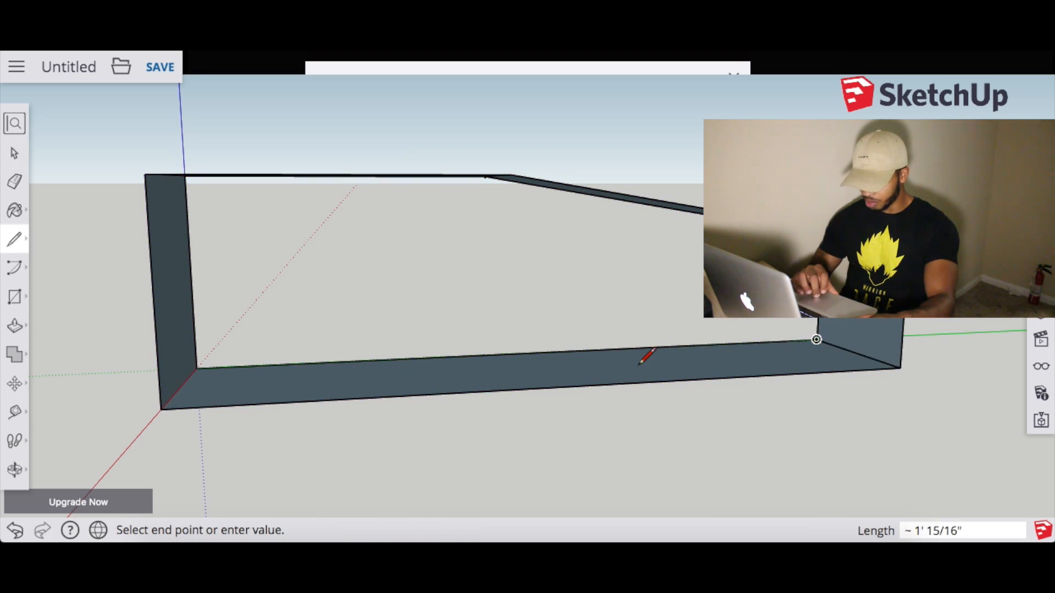
left_click(197, 368)
left_click(161, 409)
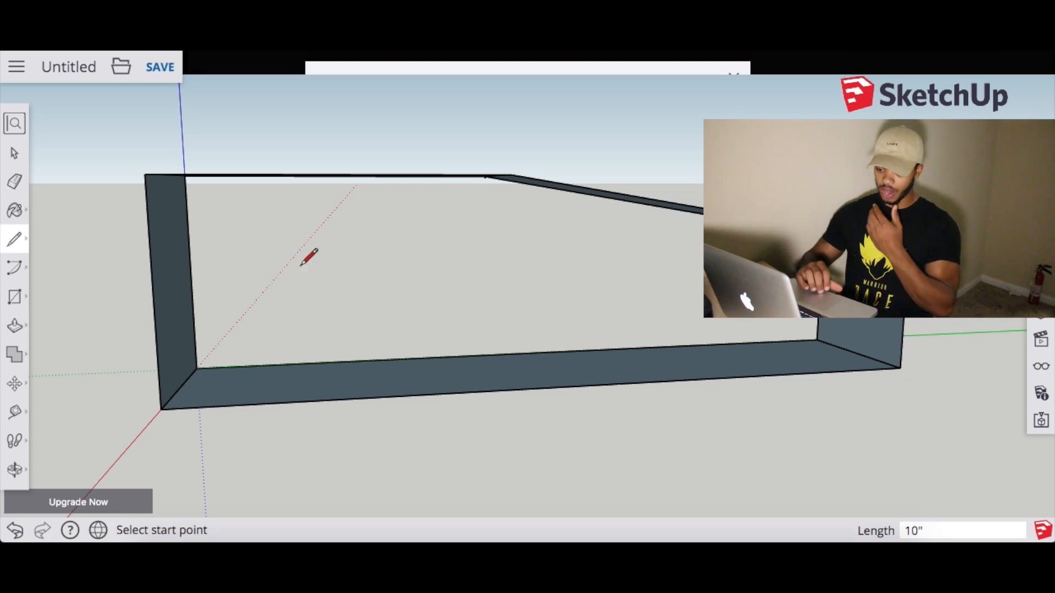
Extrude the traced bottom rectangle upward 0.75 inches with Push/Pull.
left_click(14, 330)
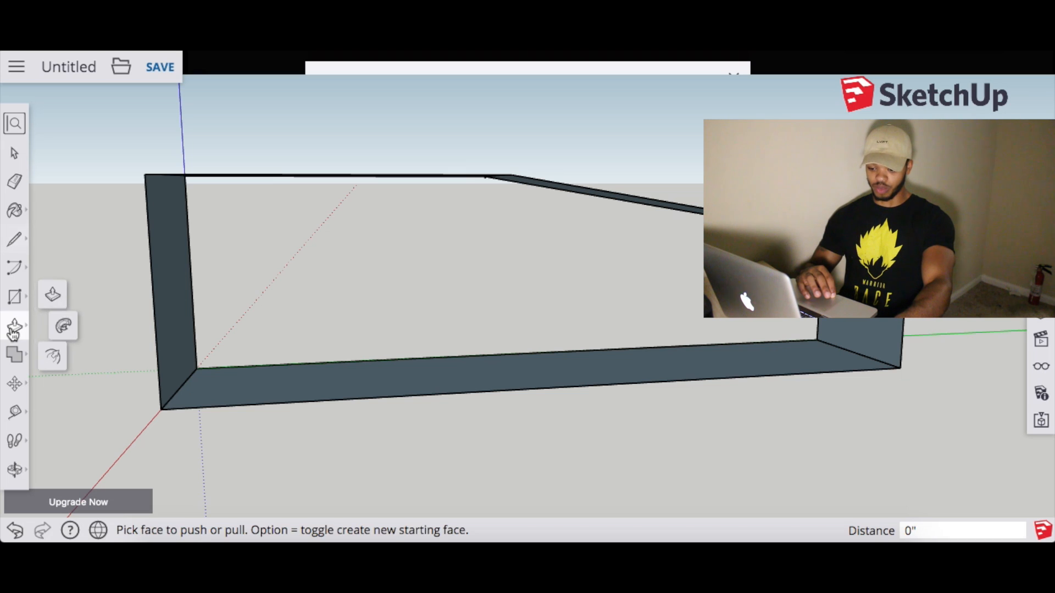
left_click(463, 377)
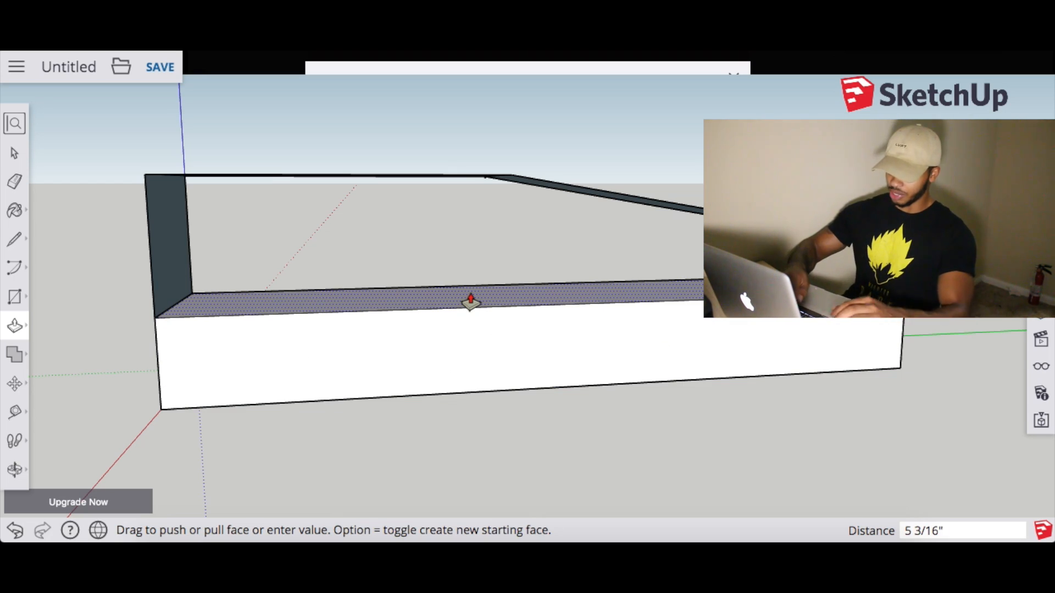
type(".75")
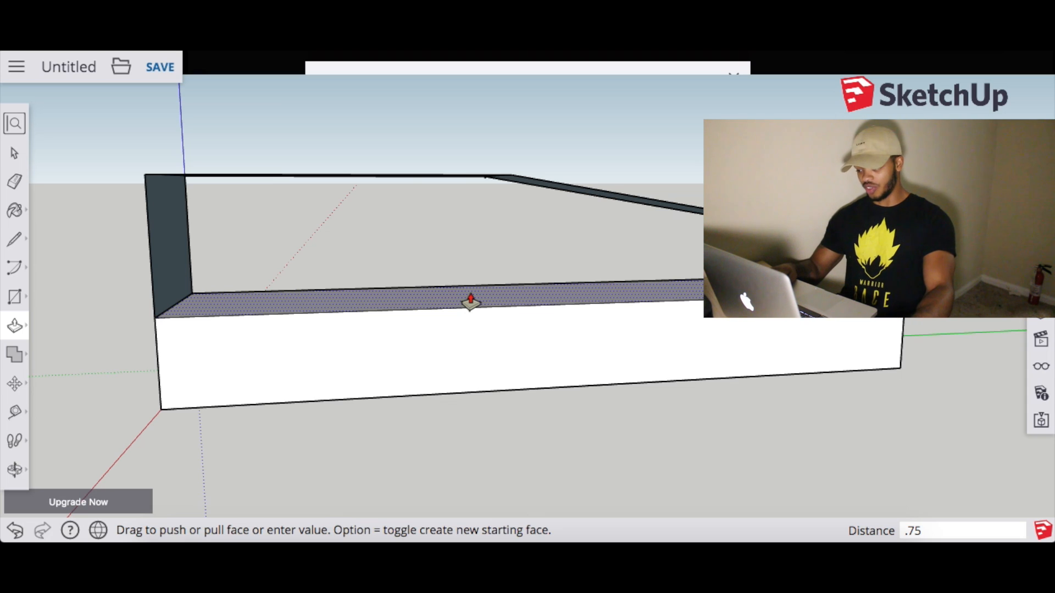
key("Return")
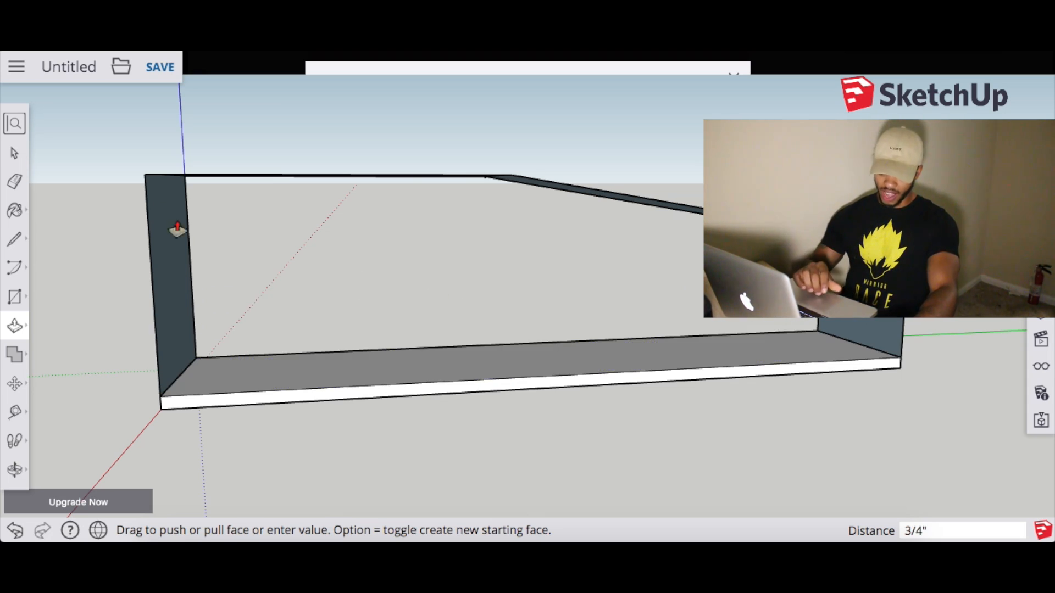
Make the entire bottom board a component named "wood" and clear the selection.
left_click(15, 153)
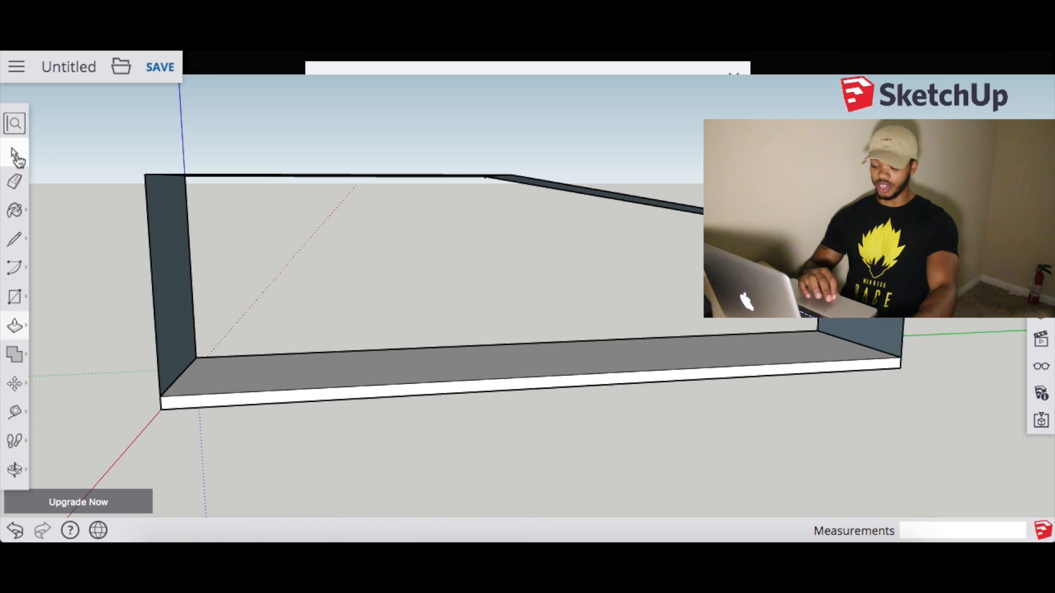
triple_click(460, 370)
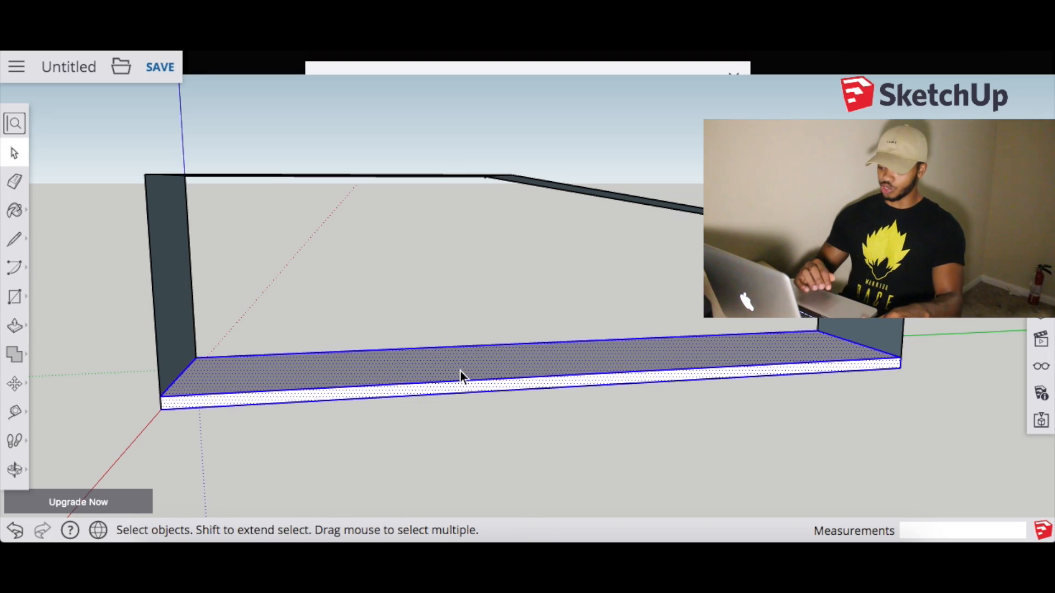
right_click(460, 371)
mouse_move(460, 374)
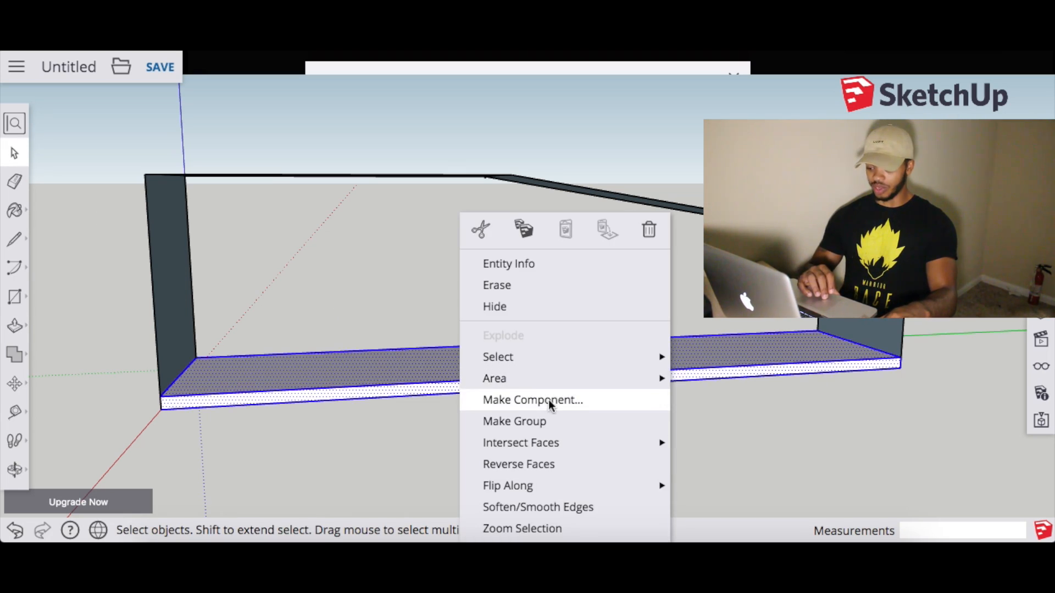
left_click(549, 401)
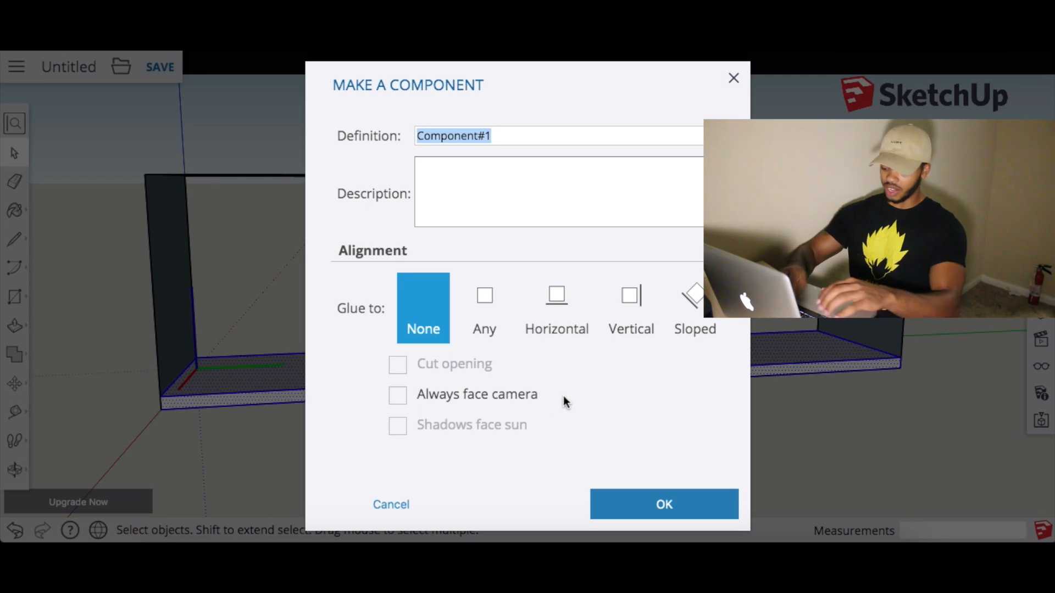
type("wood")
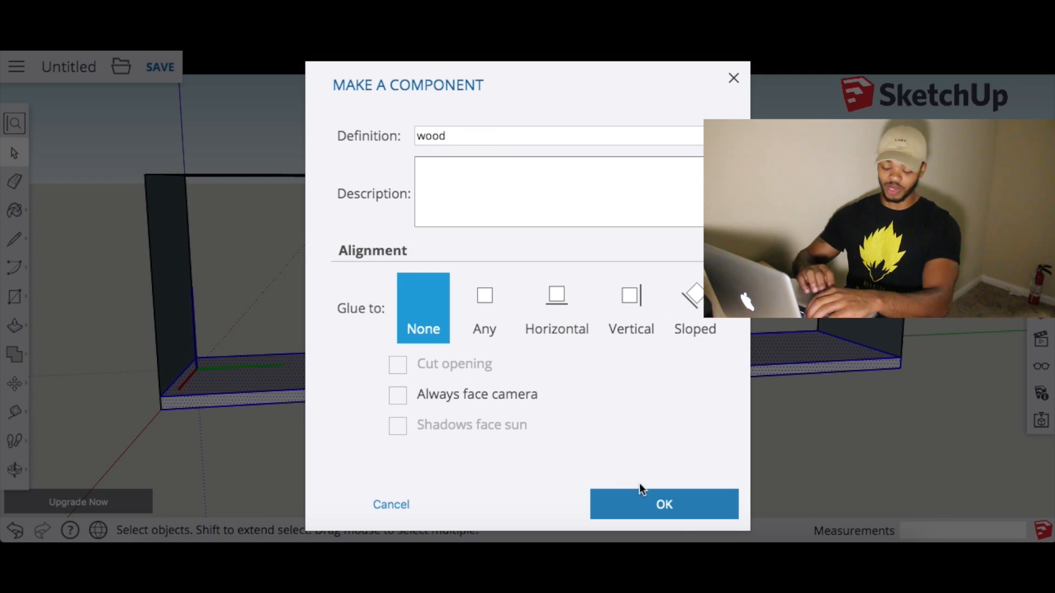
left_click(706, 502)
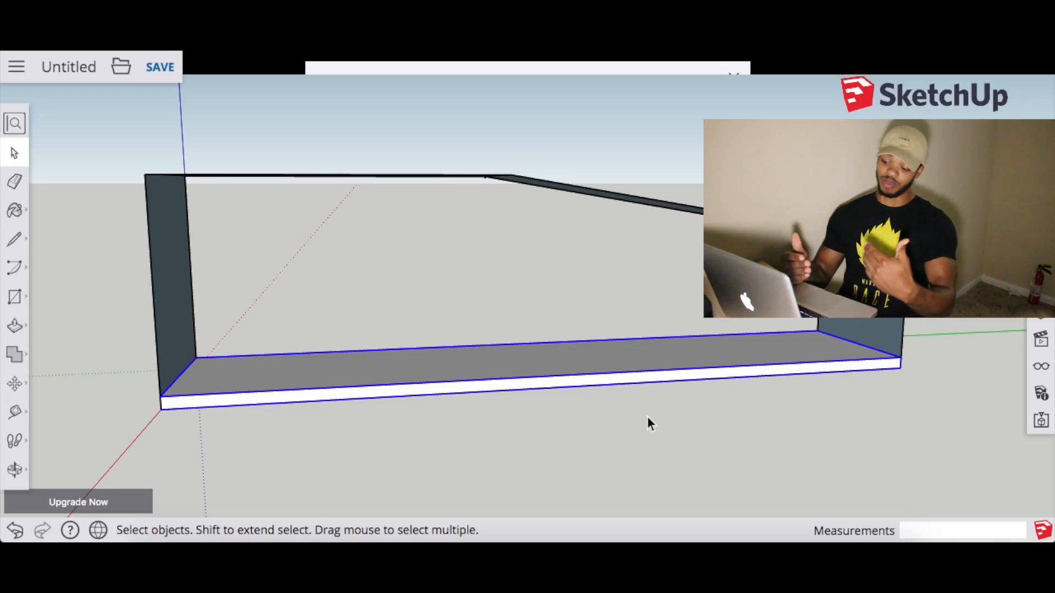
left_click(599, 420)
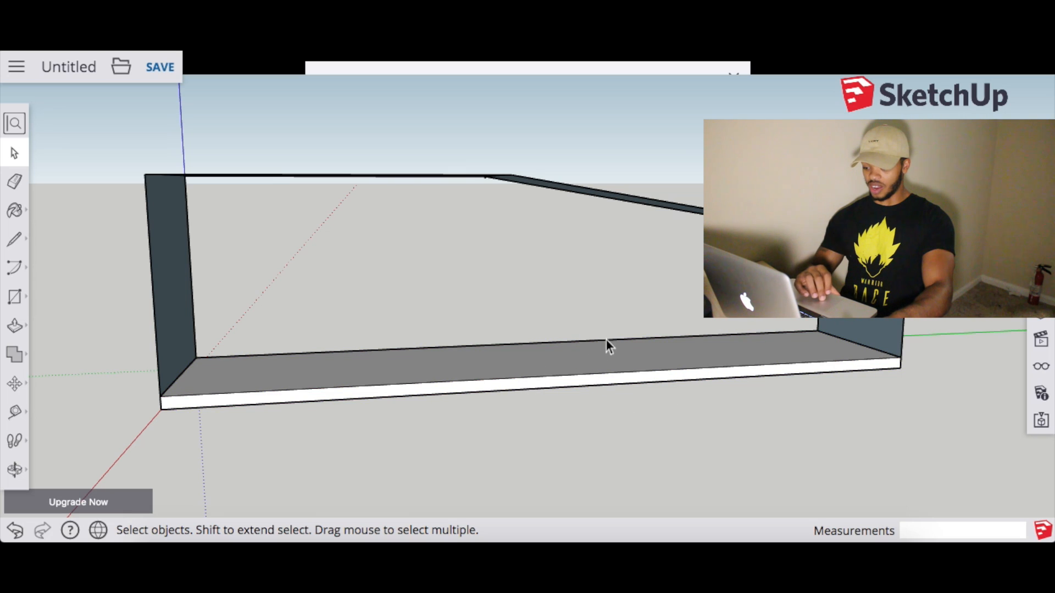
Check that the bottom board selects as a single component, and clear the selection.
left_click(549, 359)
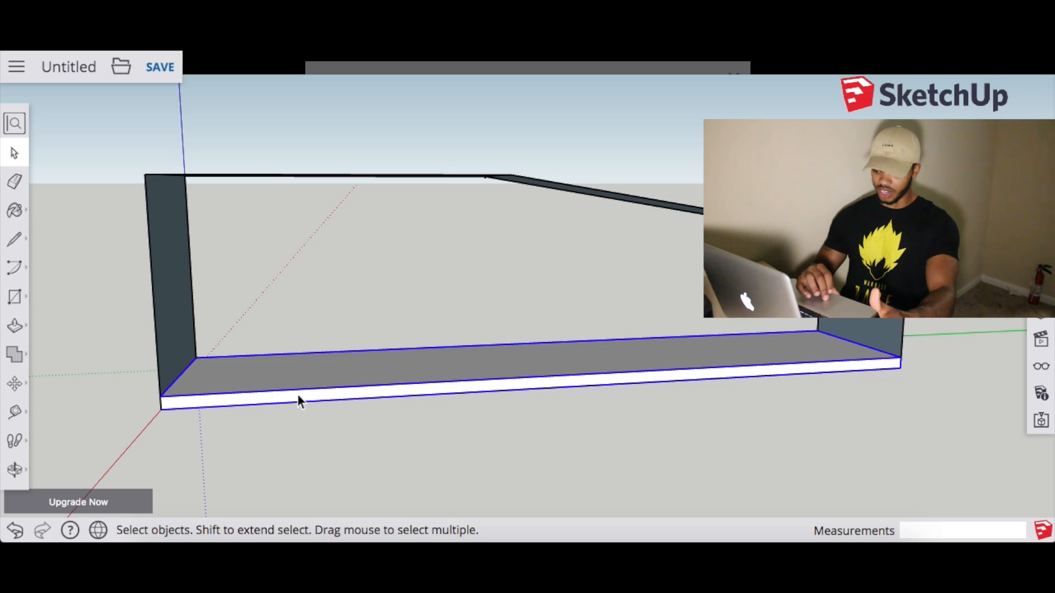
left_click(348, 326)
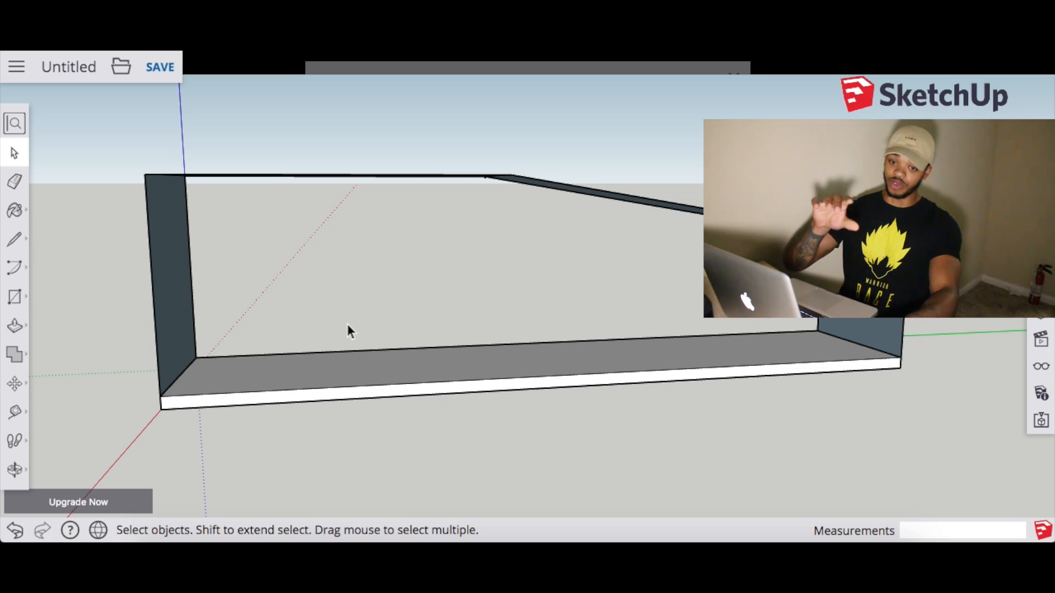
left_click(421, 354)
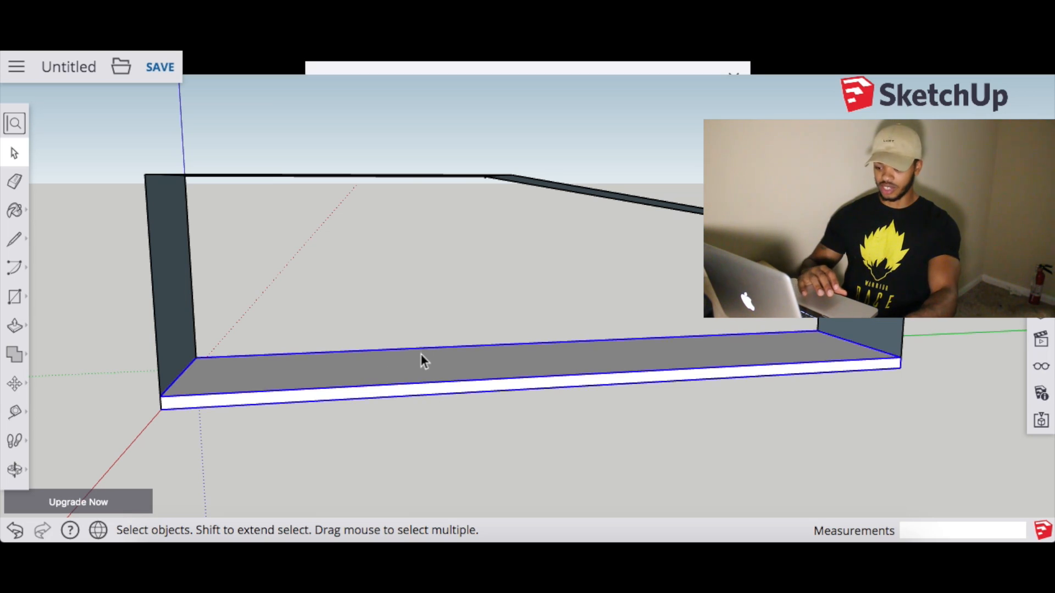
left_click(444, 308)
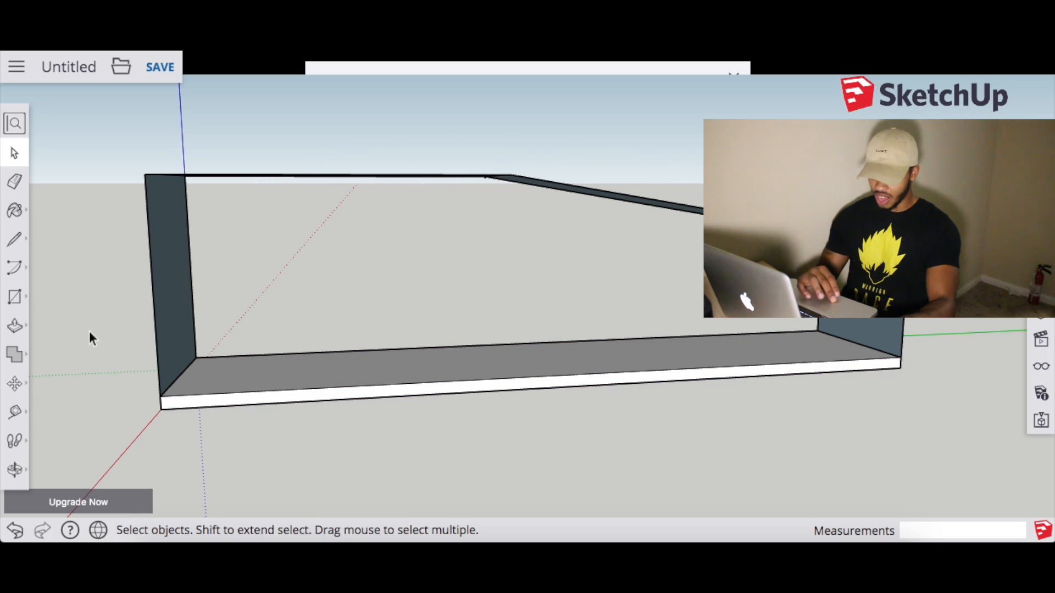
Outline a narrow board-thickness strip across the bottom board, along the shell's tall end wall, with the Line tool.
left_click(14, 469)
left_click_drag(256, 308, 125, 273)
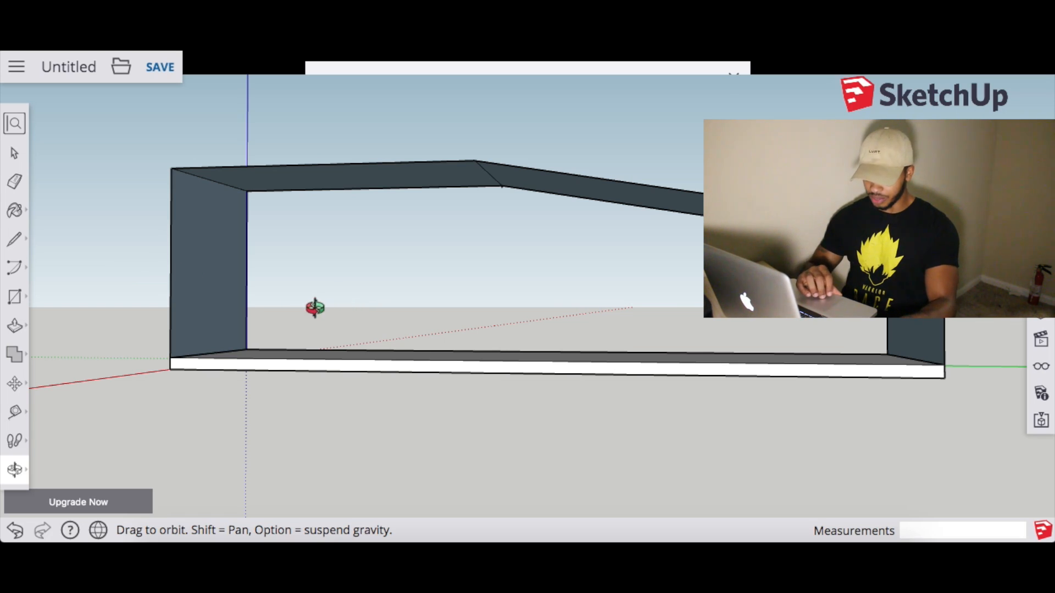
left_click_drag(349, 311, 214, 372)
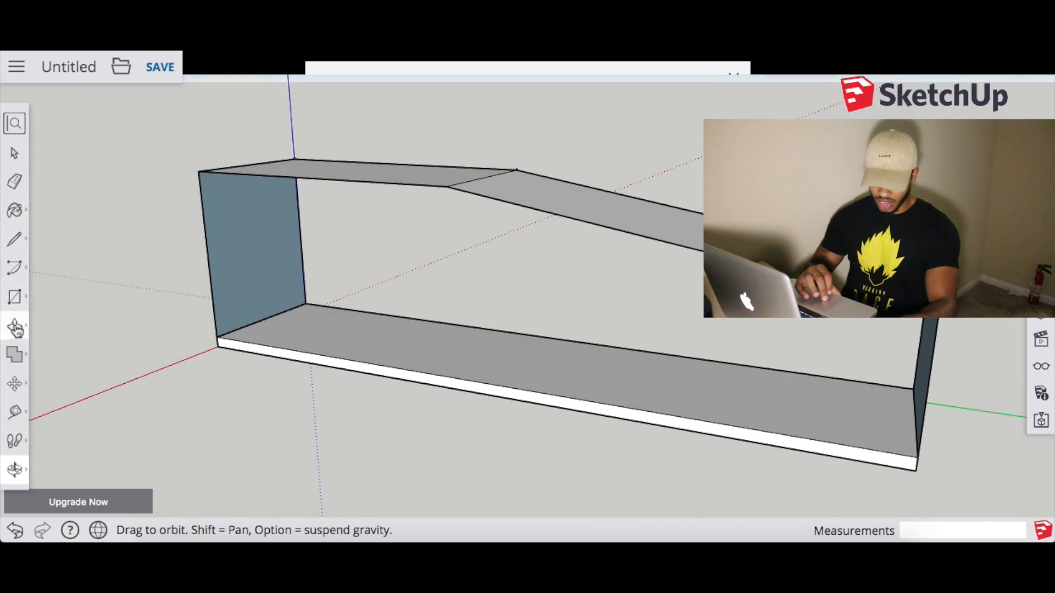
left_click(14, 240)
left_click(219, 337)
left_click(312, 304)
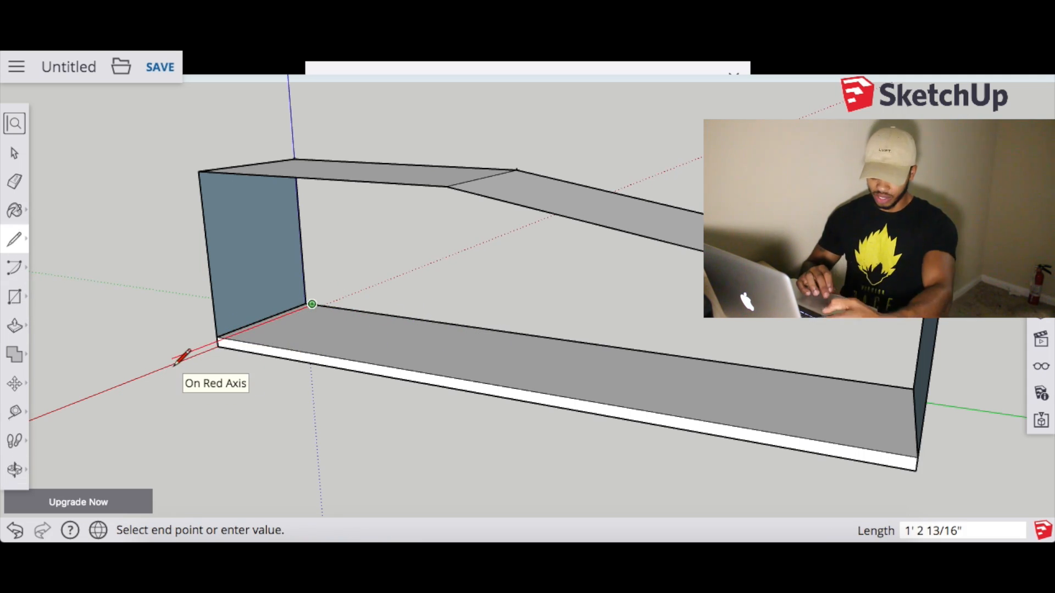
scroll(181, 360, "up", 5)
Extrude the strip at the tall end upward 1' 1/4" with Push/Pull, up to the shell's top edge.
left_click(14, 326)
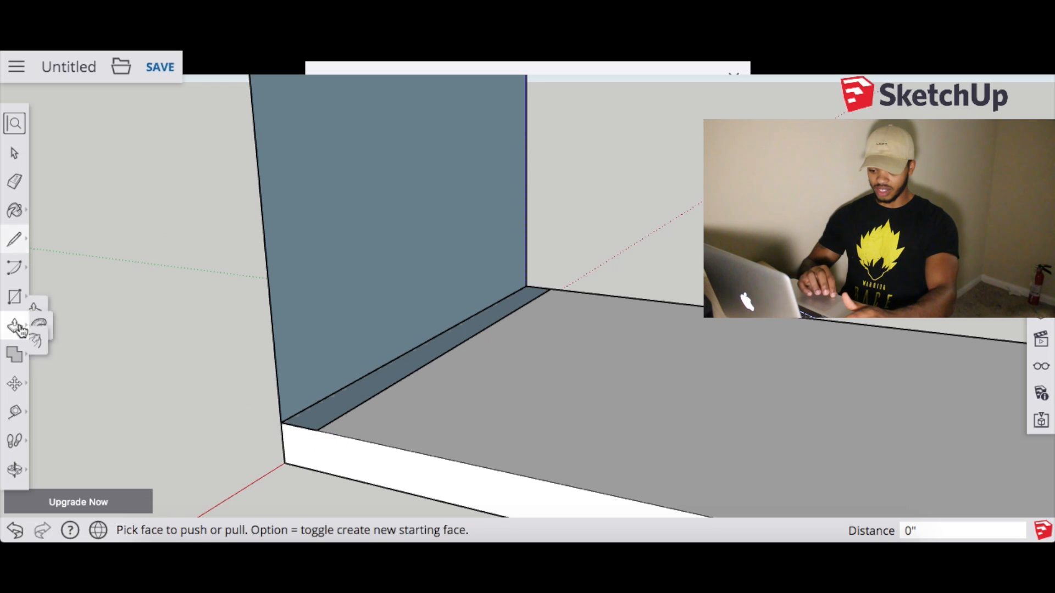
scroll(285, 322, "down", 4)
scroll(284, 321, "up", 2)
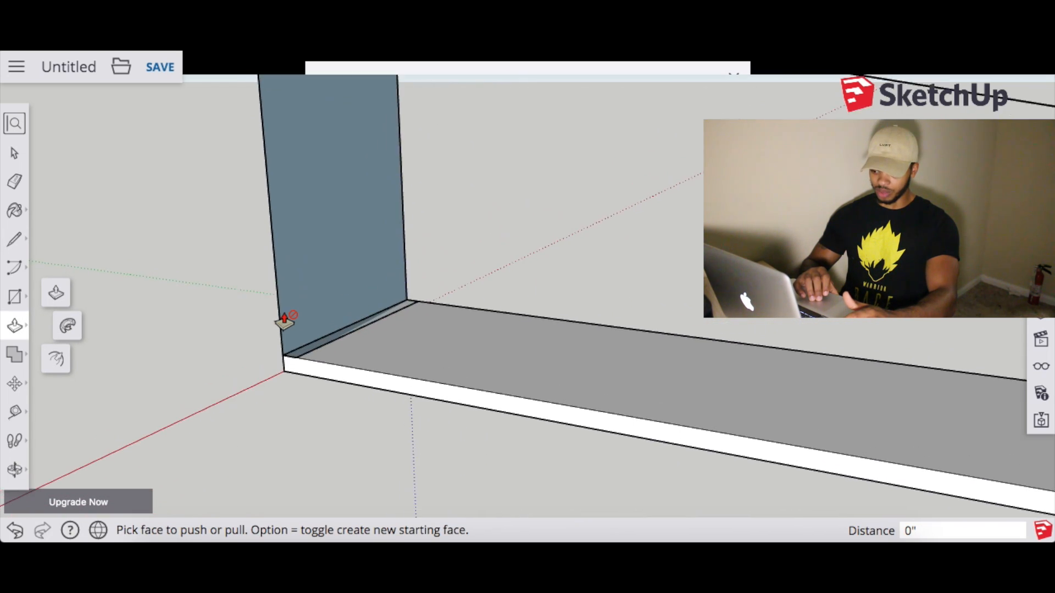
scroll(284, 321, "down", 2)
scroll(284, 322, "up", 1)
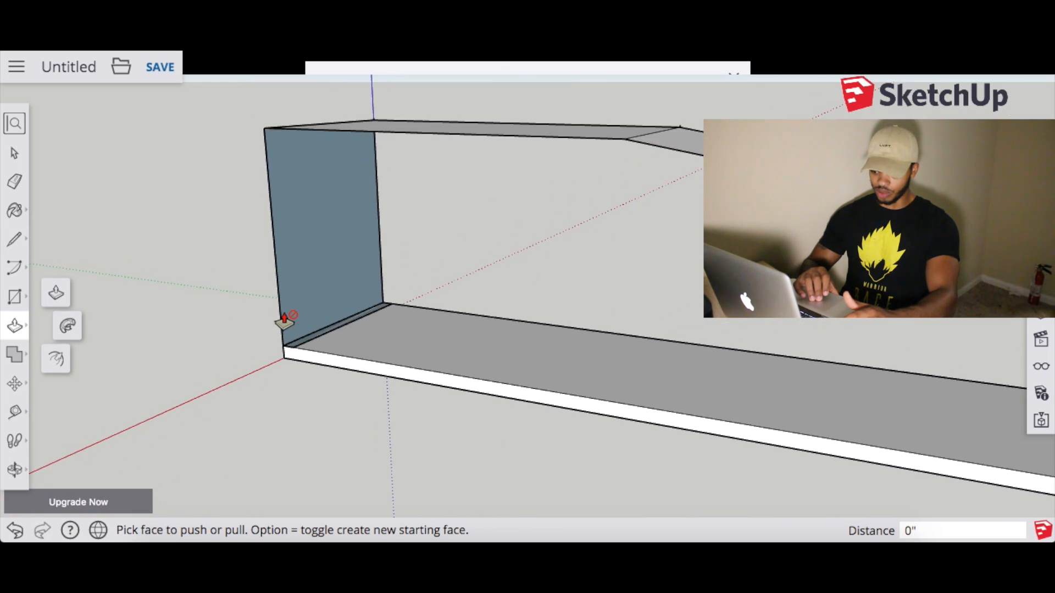
left_click(325, 340)
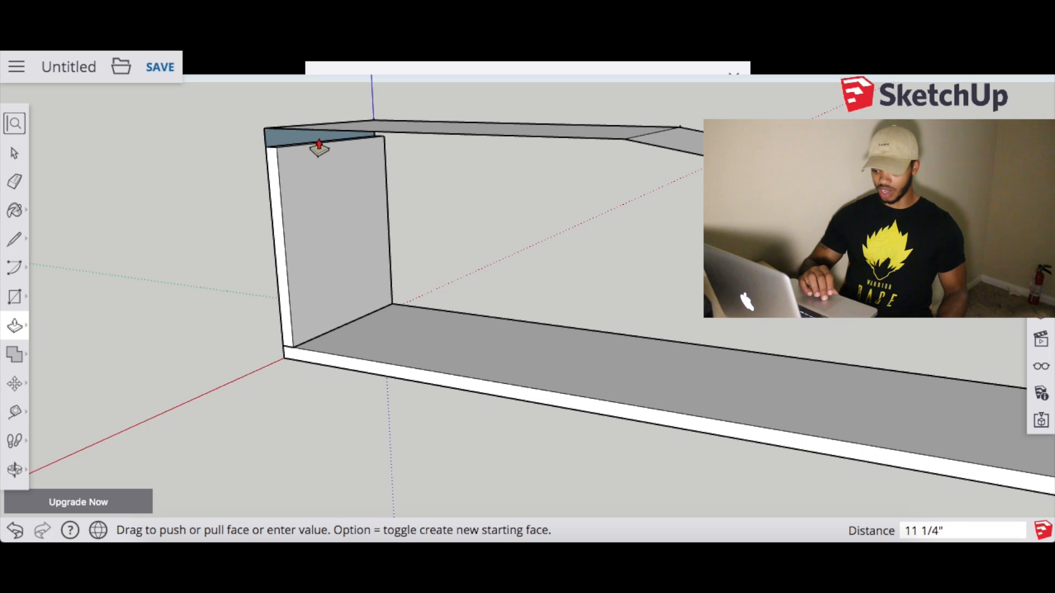
scroll(278, 133, "up", 5)
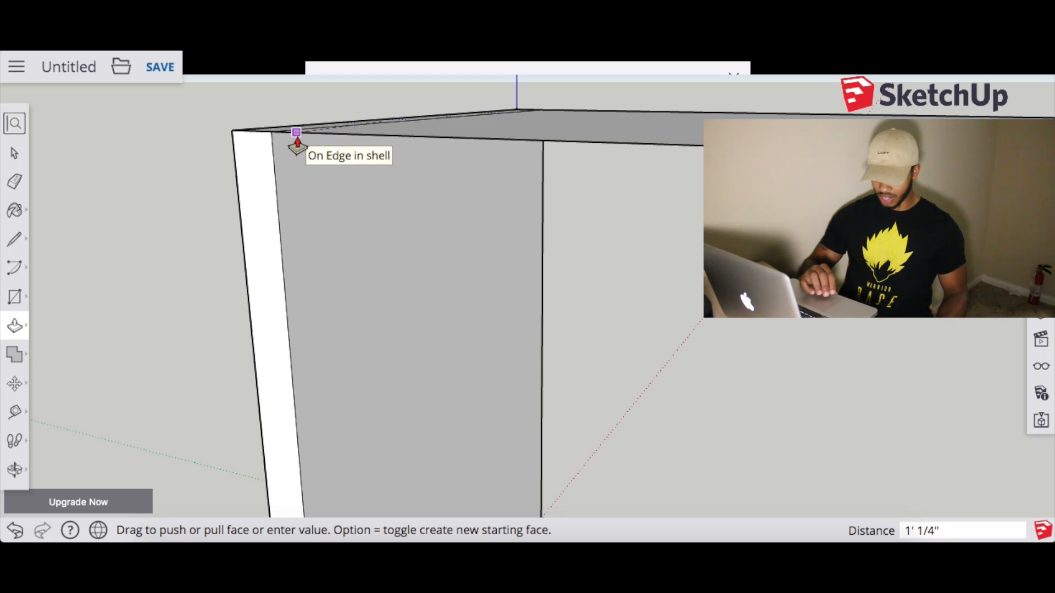
left_click(297, 143)
Make a component from all connected faces and edges of the upright board at the tall end.
scroll(314, 188, "down", 2)
scroll(315, 188, "down", 3)
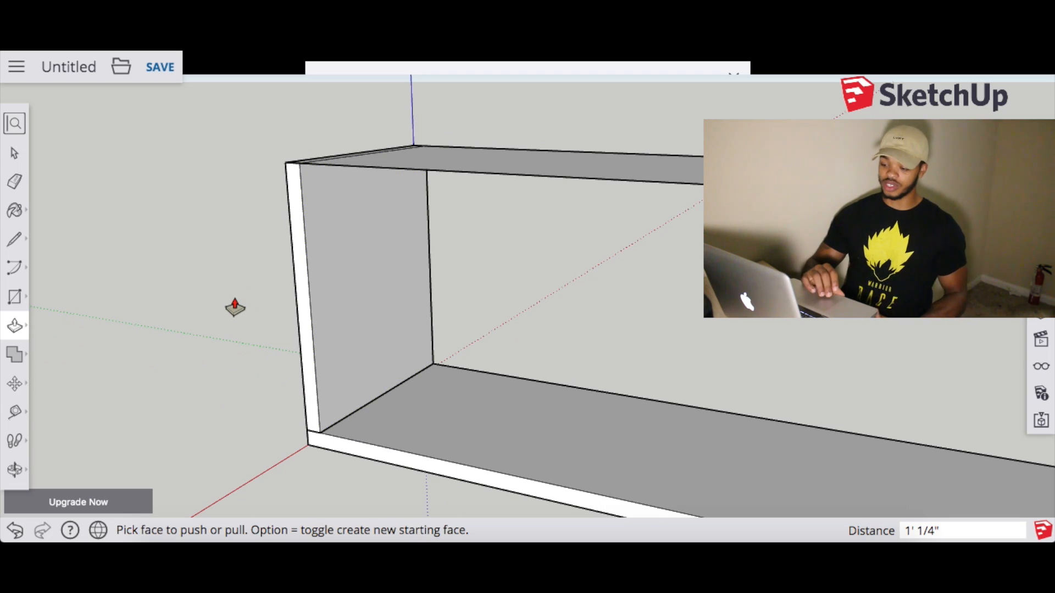
scroll(235, 308, "down", 3)
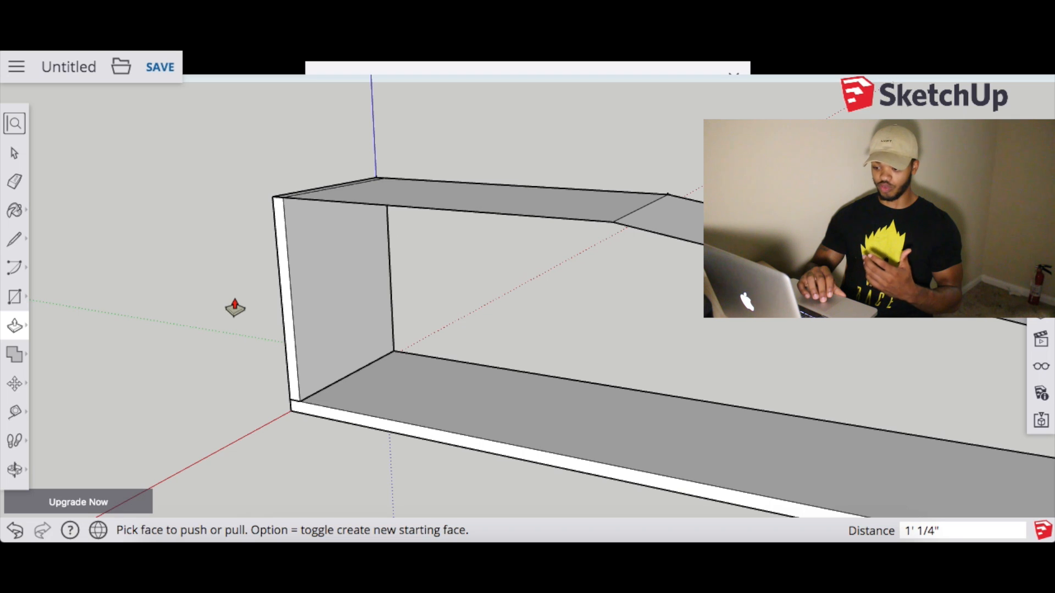
triple_click(369, 316)
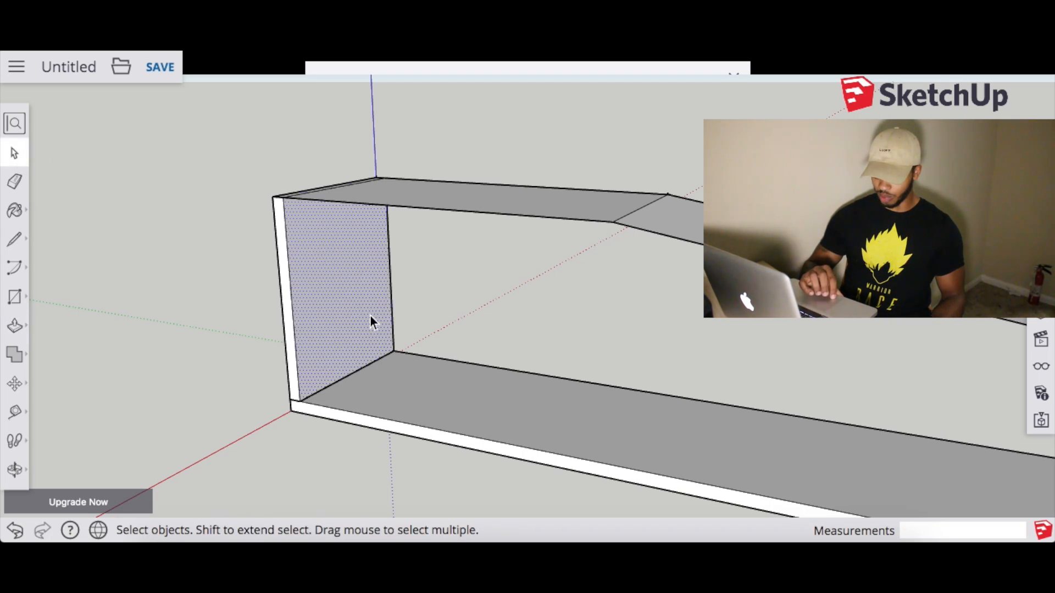
right_click(369, 315)
left_click(479, 396)
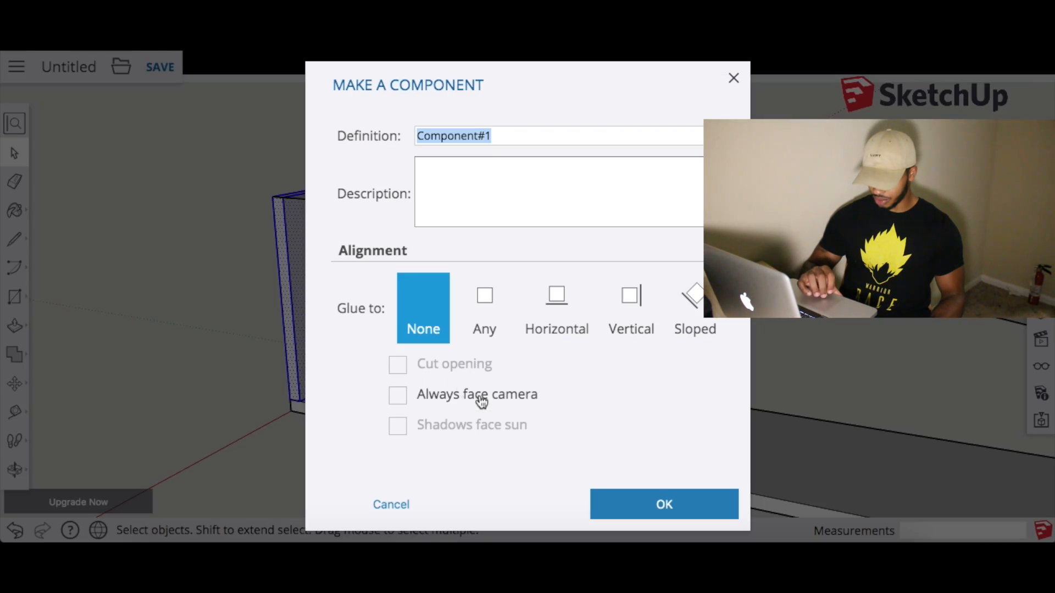
left_click(651, 506)
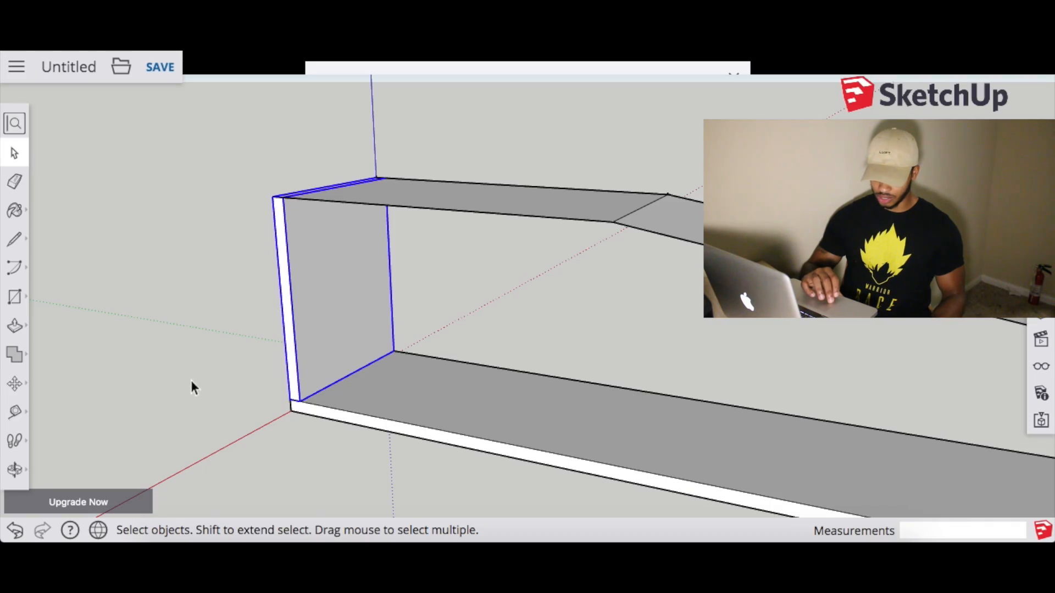
Dimension the height of the upright end board from the bottom board's upper surface to its top corner.
left_click(15, 471)
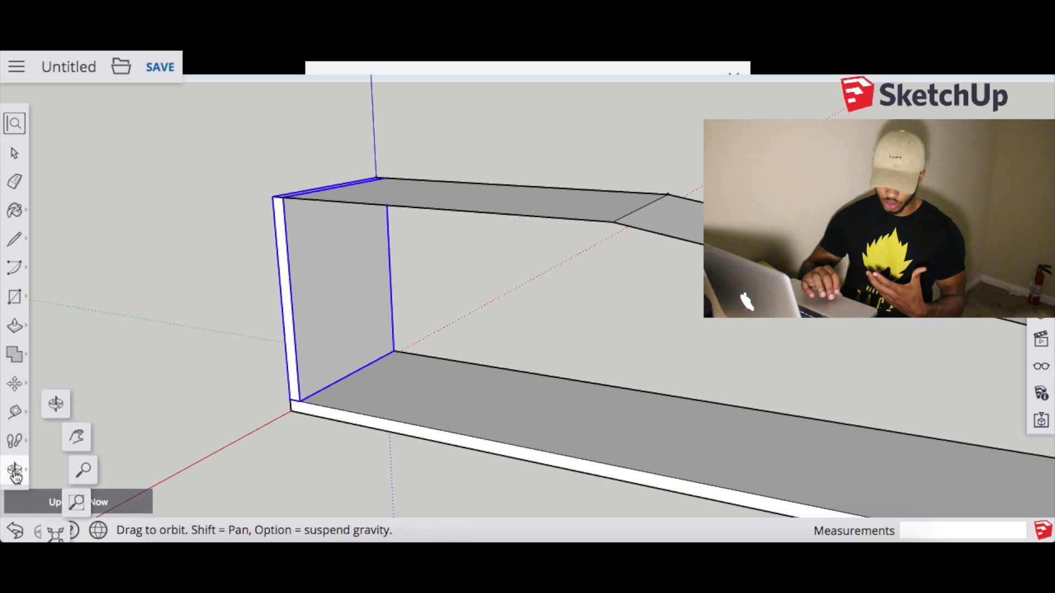
left_click(17, 410)
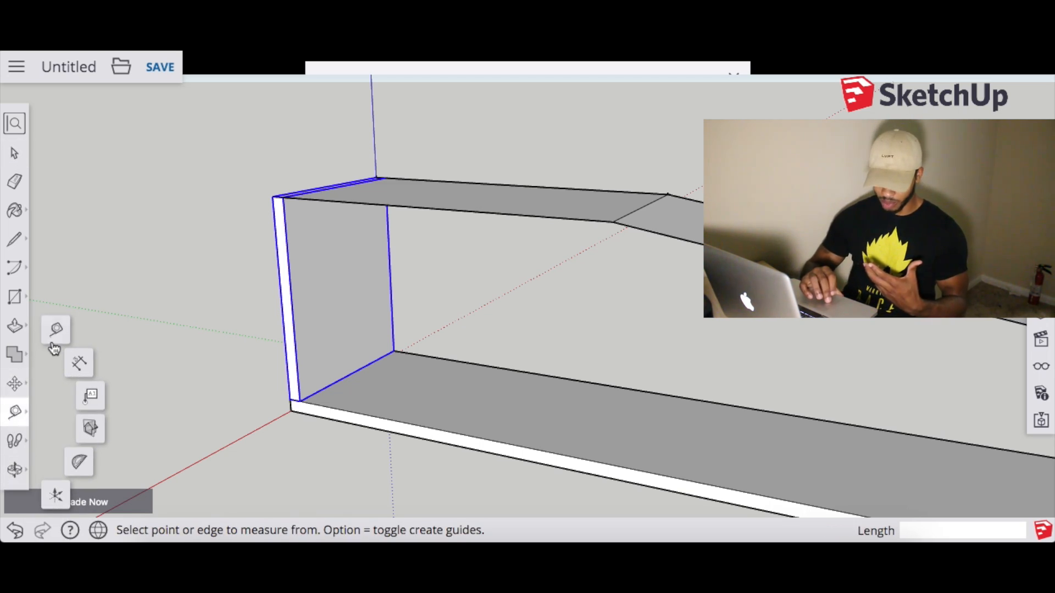
left_click(82, 365)
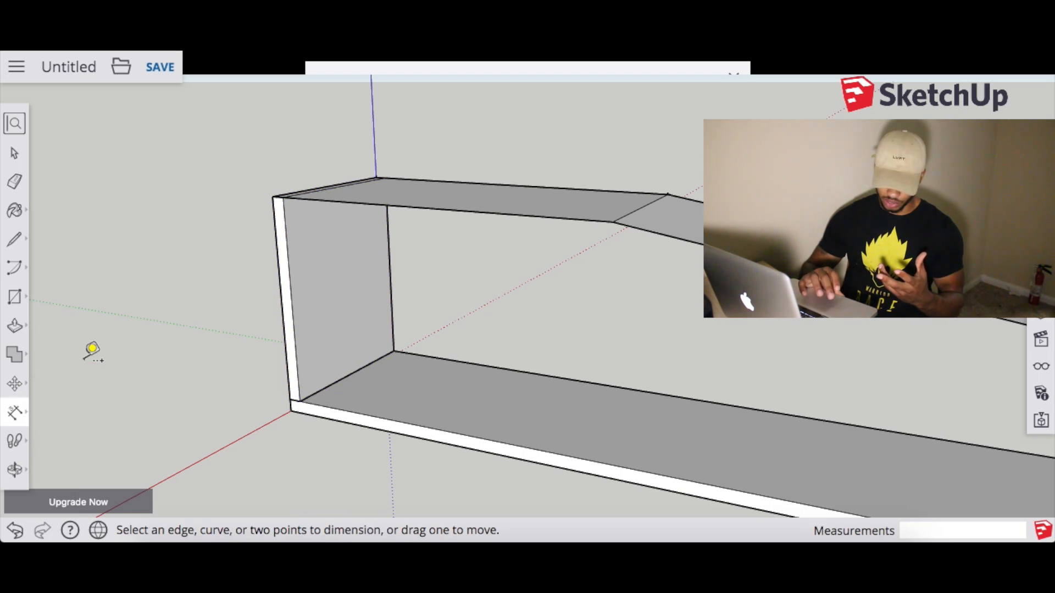
left_click(300, 403)
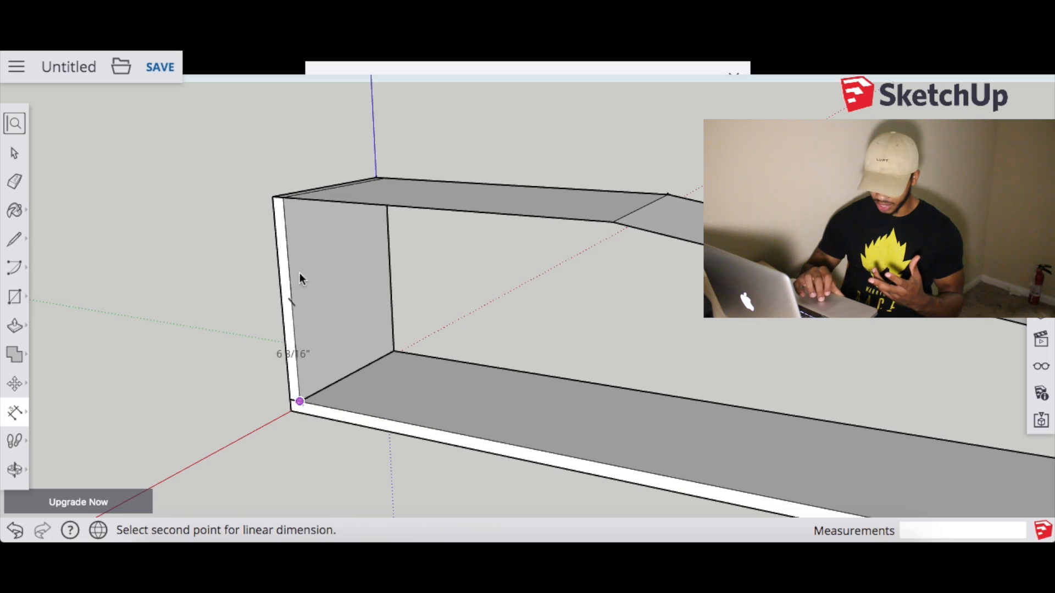
left_click(282, 198)
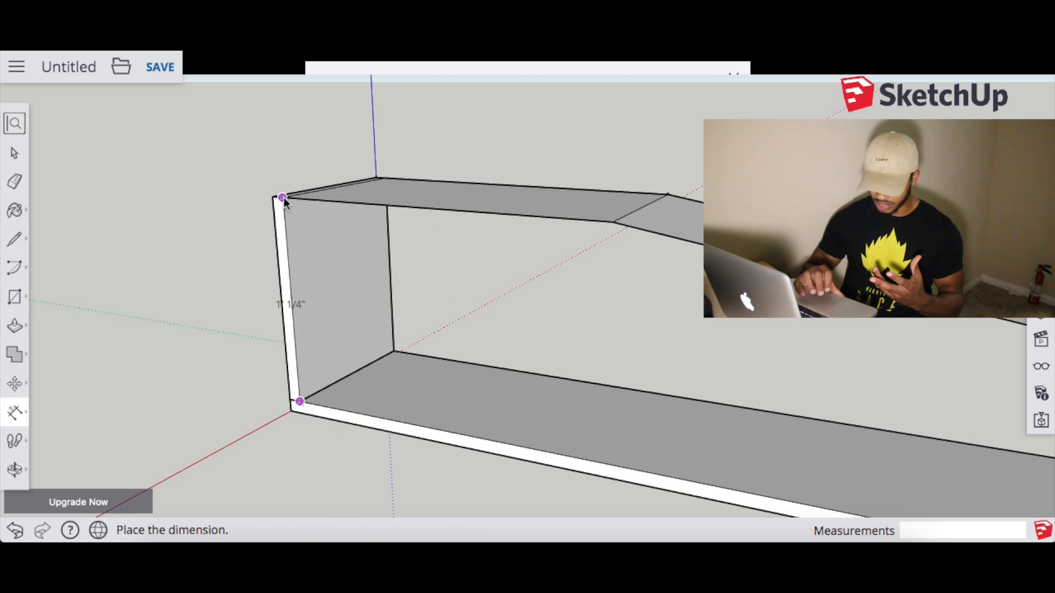
left_click(243, 230)
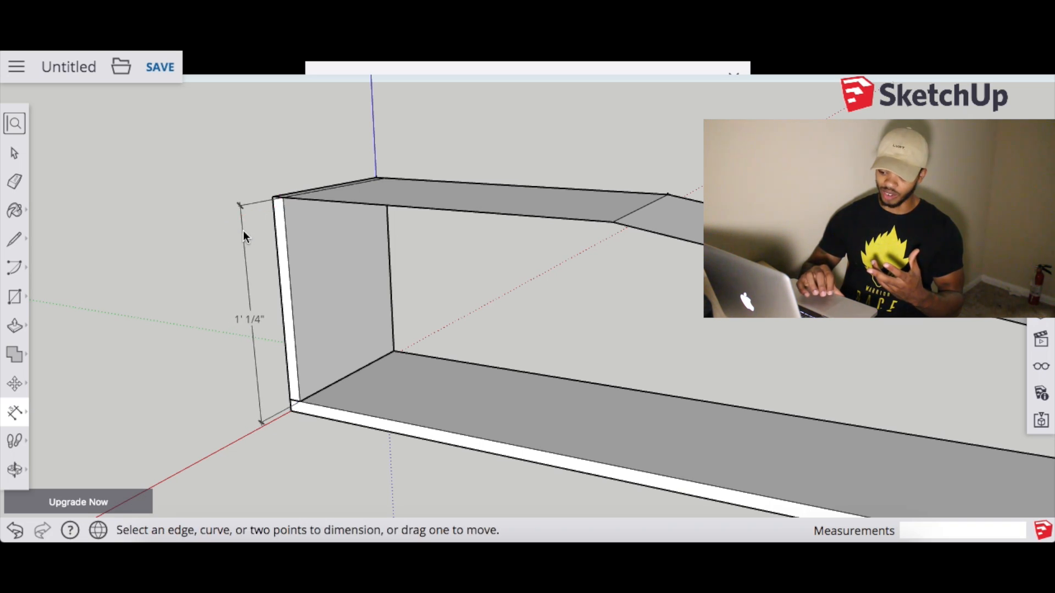
Dimension the overall height of the tall end, placed outside the upright board's dimension.
left_click(290, 411)
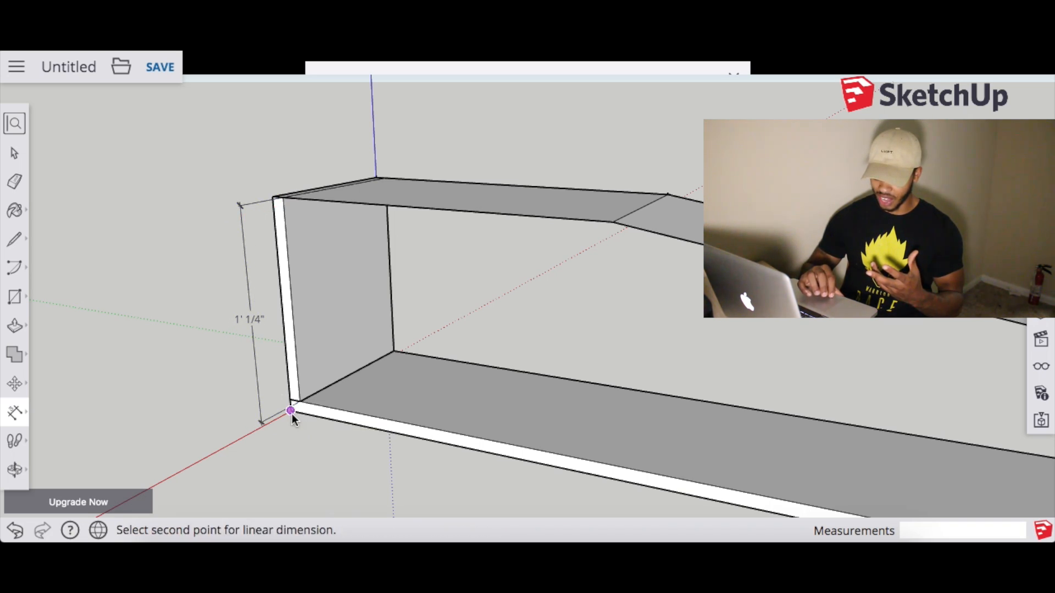
left_click(272, 197)
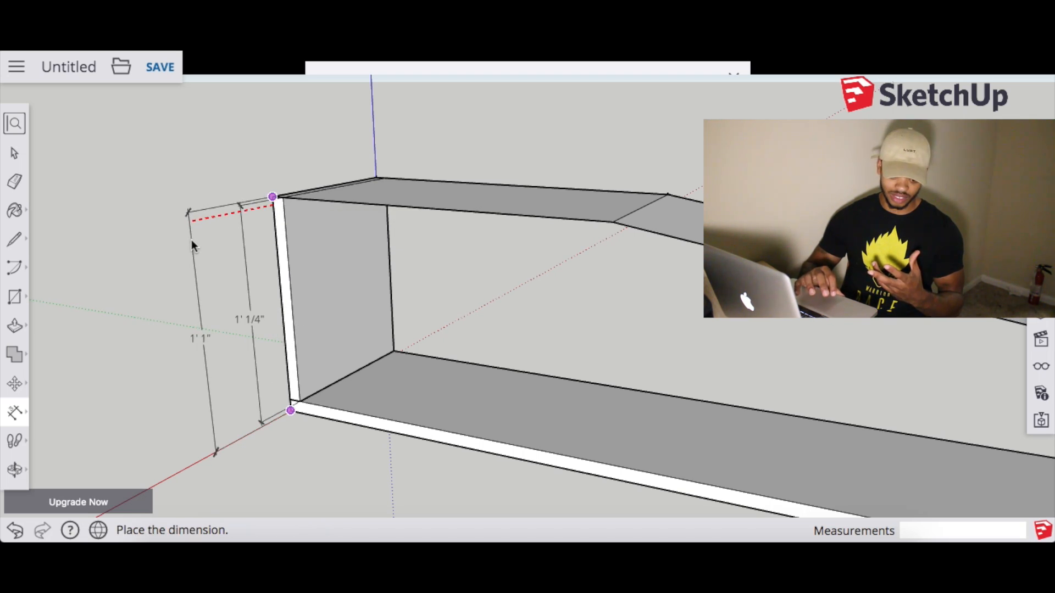
left_click(192, 240)
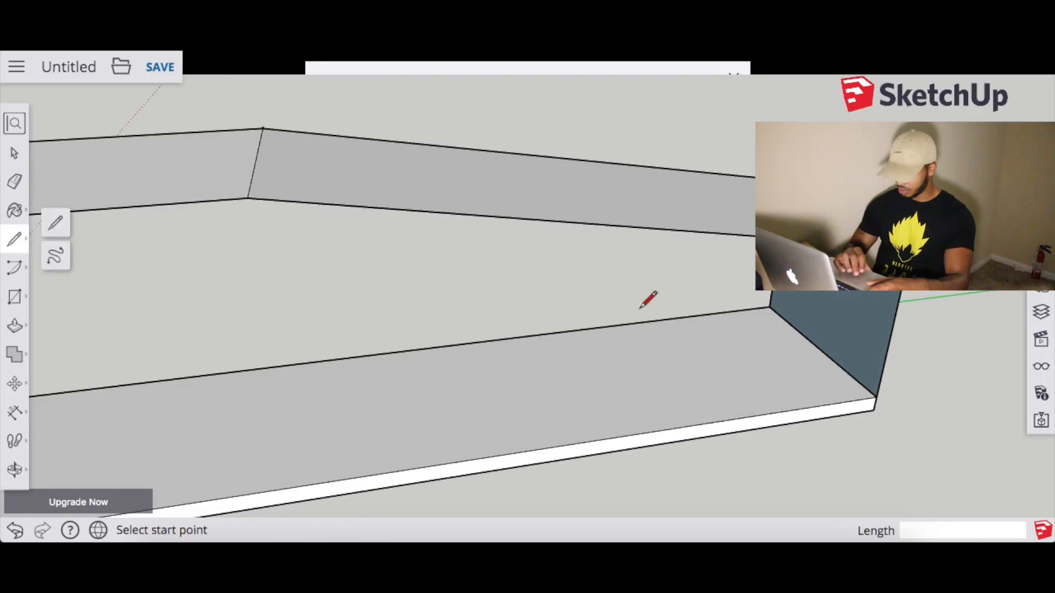
Outline a 0.75-inch-wide strip across the bottom board, along the shell's low end wall, with the Line tool.
left_click(877, 397)
type(".75")
key("Return")
left_click(758, 309)
left_click(770, 307)
Extrude the strip at the low end upward with Push/Pull to the shell's sloping top.
left_click(14, 325)
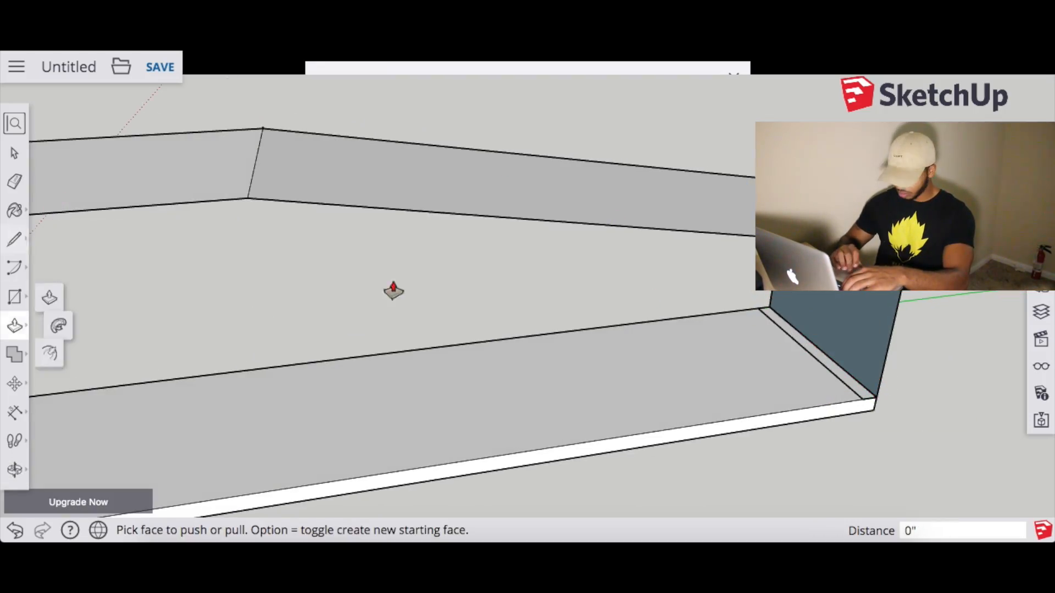
left_click(813, 352)
scroll(885, 264, "up", 5)
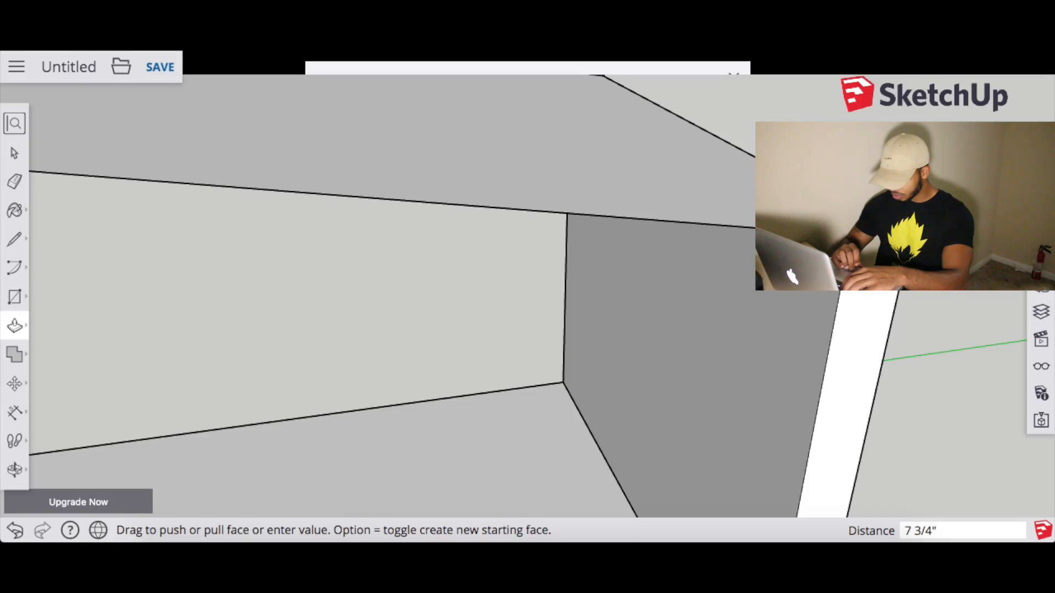
left_click(754, 289)
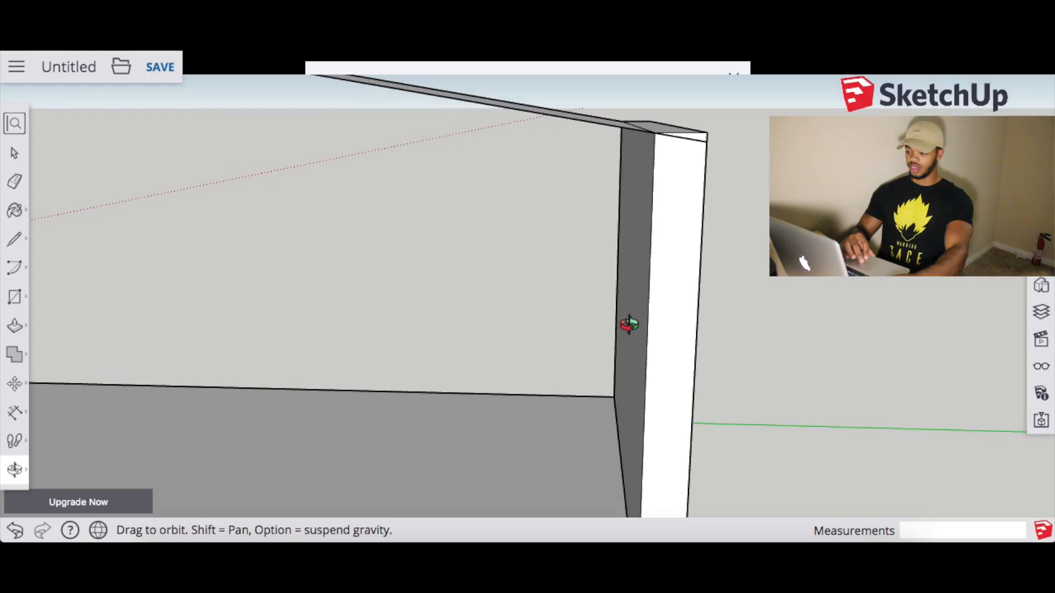
Examine the joint where the low-end board's top meets the shell's sloping top panel.
left_click_drag(629, 325, 611, 320)
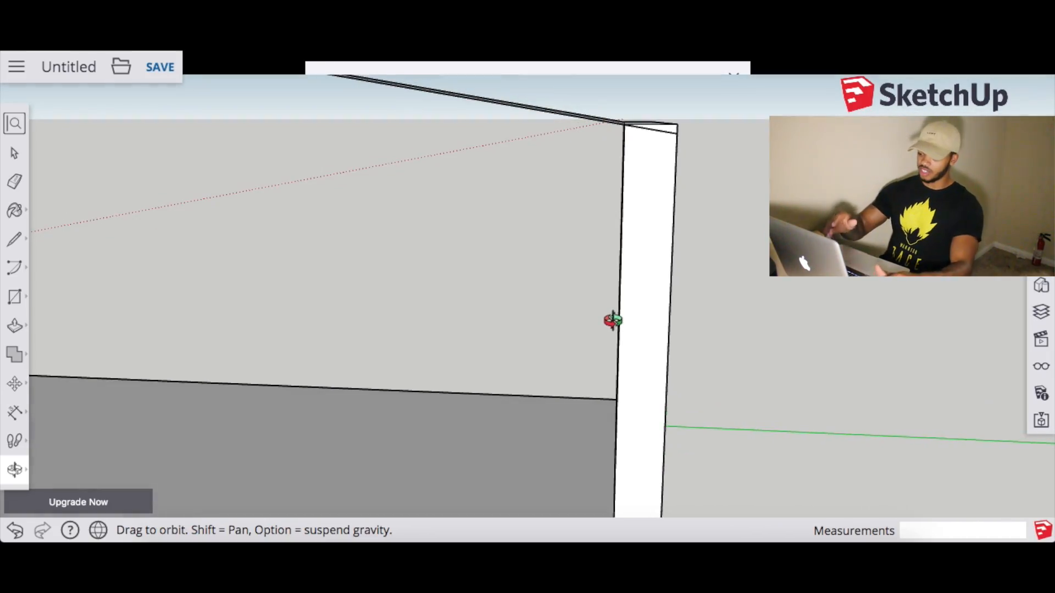
scroll(612, 321, "down", 5)
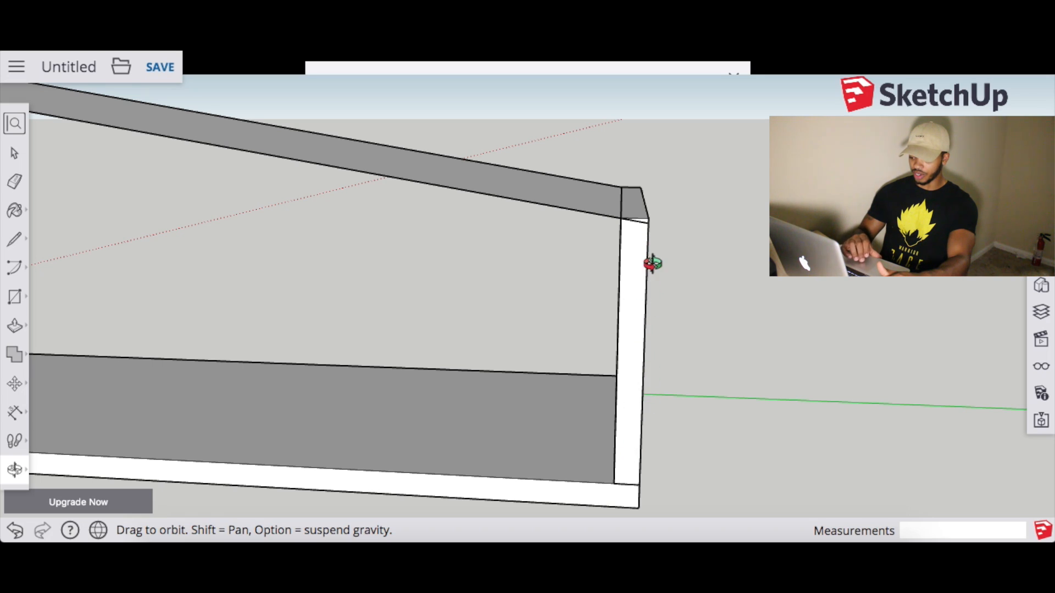
scroll(652, 262, "up", 3)
scroll(652, 263, "up", 1)
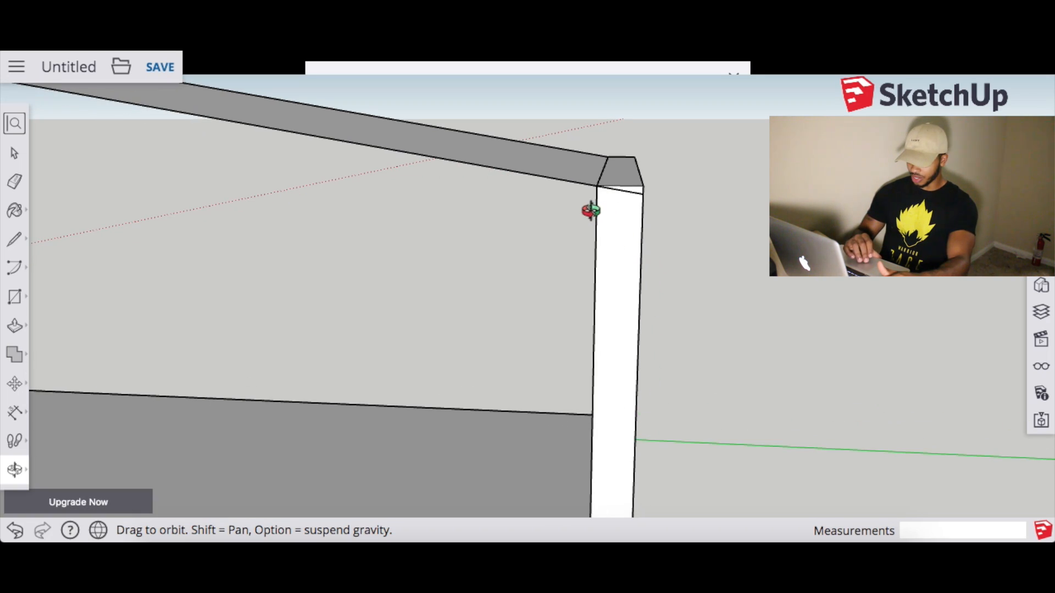
scroll(591, 211, "down", 3)
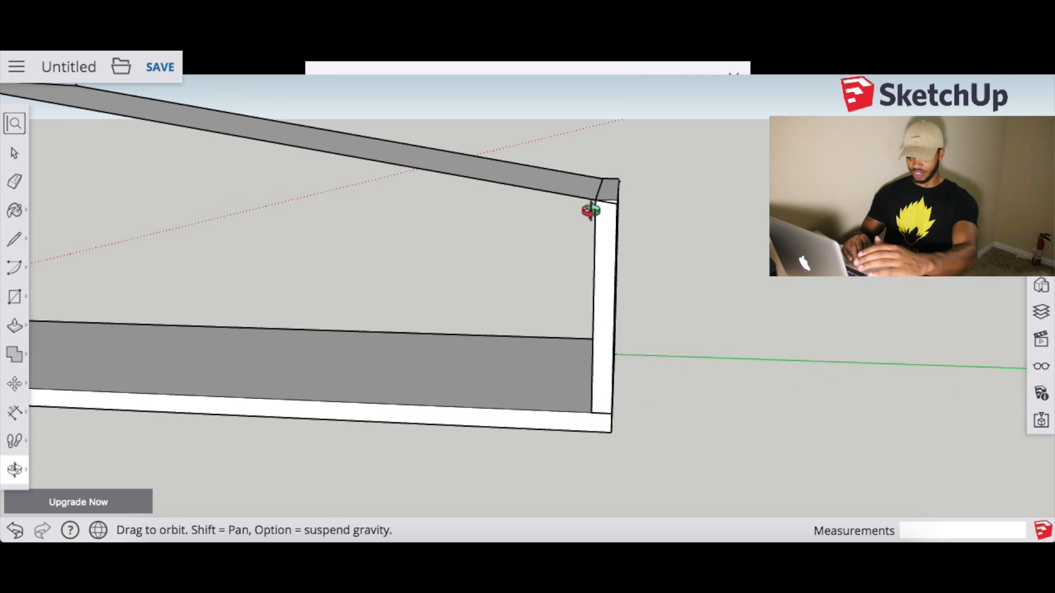
scroll(591, 210, "down", 3)
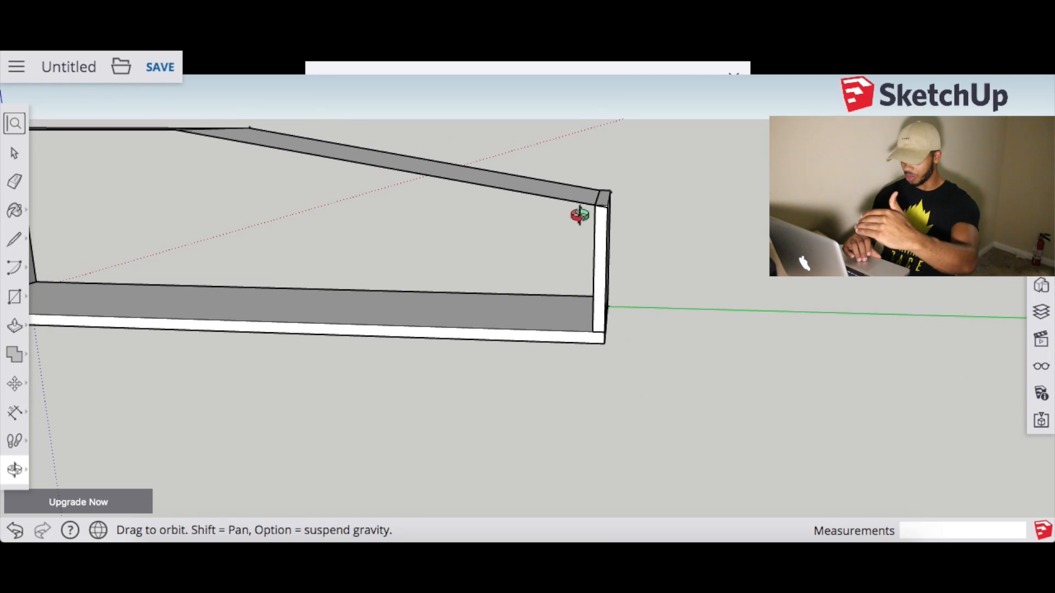
scroll(580, 215, "up", 5)
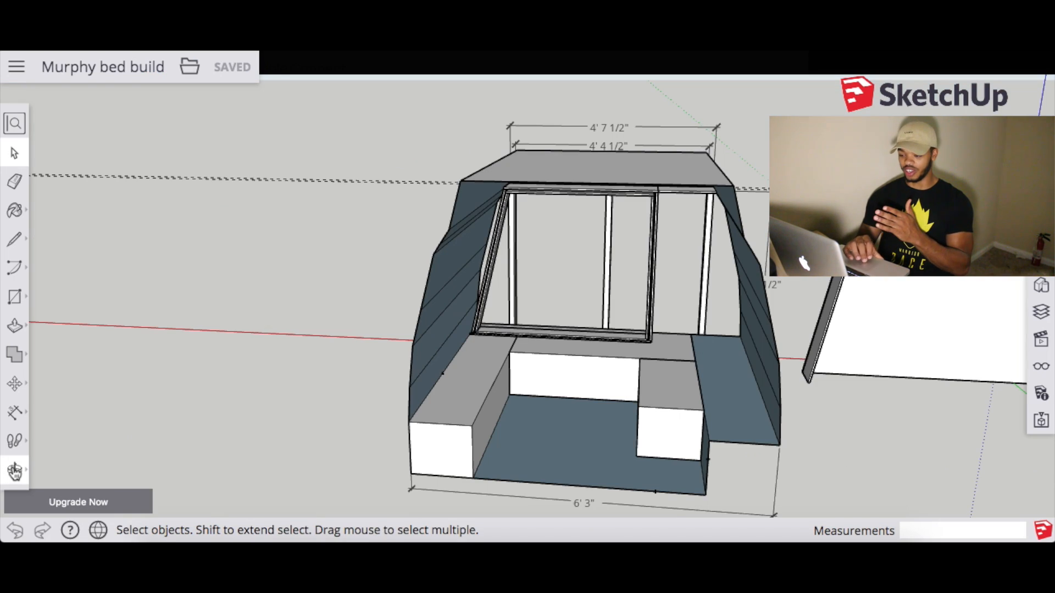
Examine the Murphy bed build from several angles, including the curved side walls, the bed frame at the far end and the bench boxes on the floor.
left_click(15, 470)
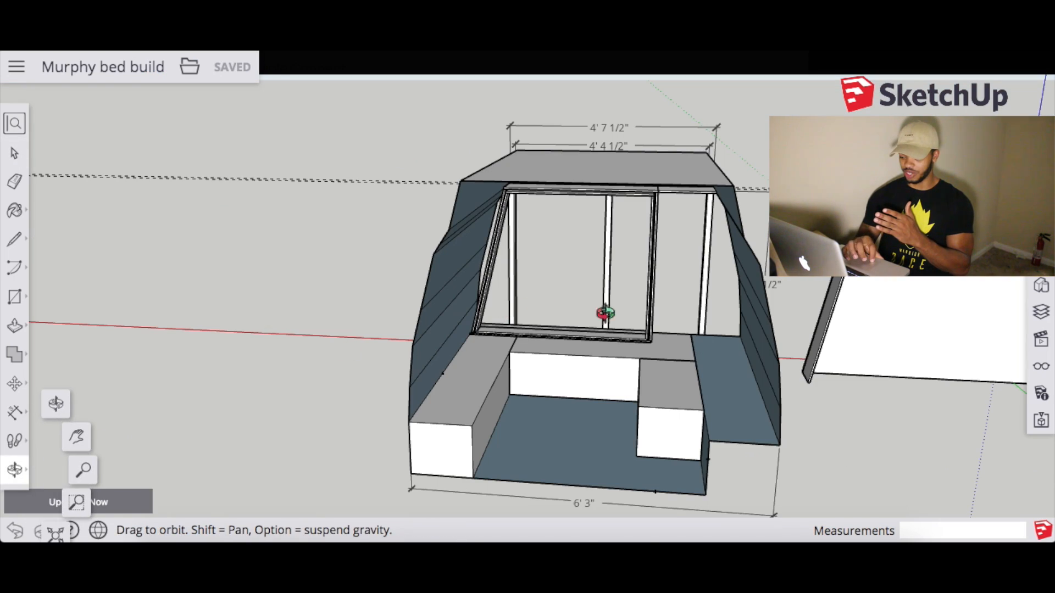
left_click_drag(577, 301, 525, 441)
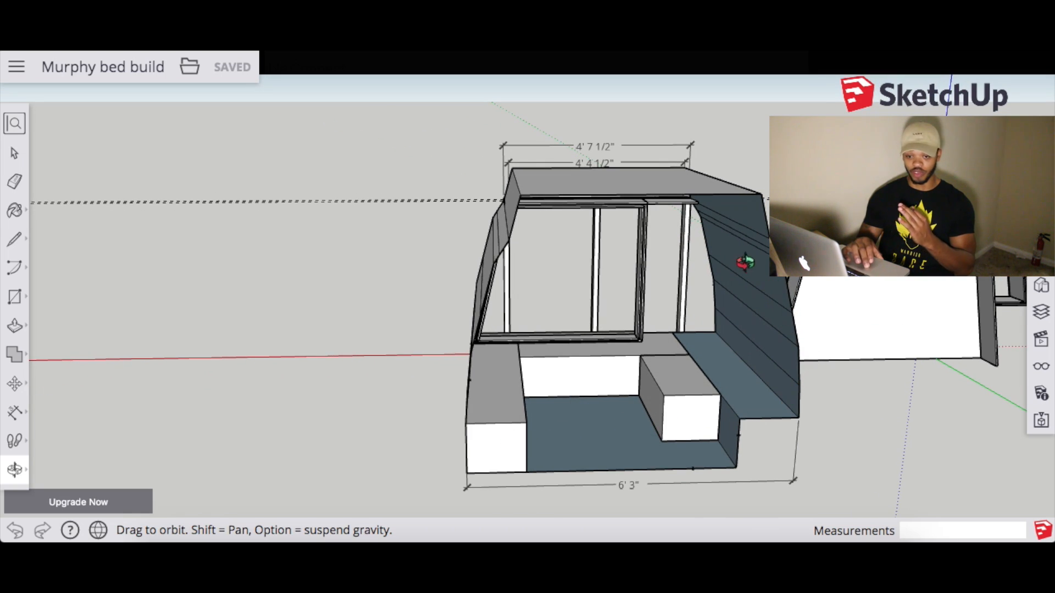
left_click_drag(675, 406, 753, 426)
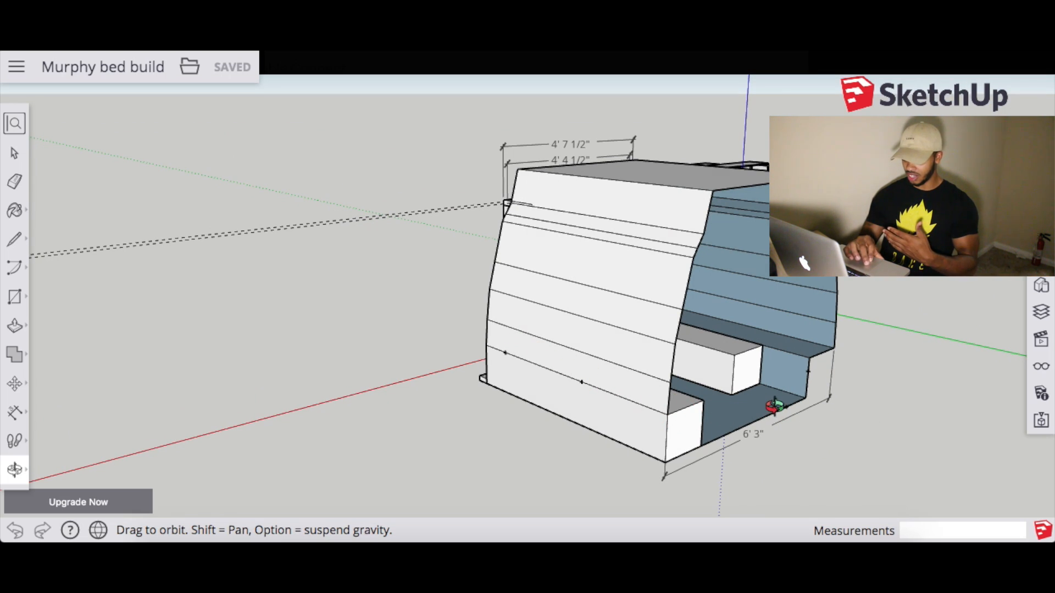
left_click_drag(774, 405, 606, 397)
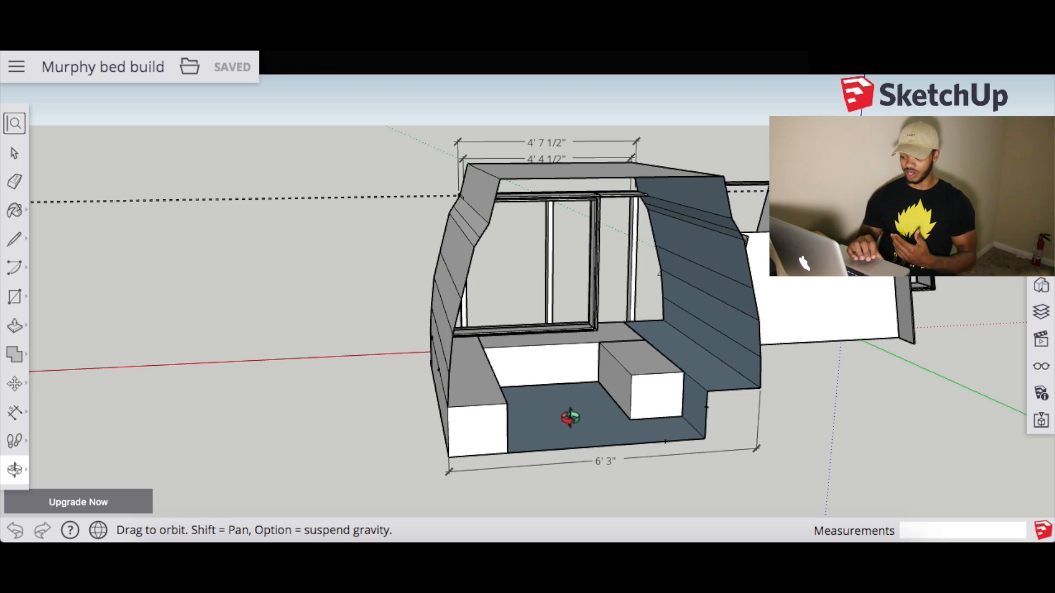
left_click_drag(571, 417, 348, 332)
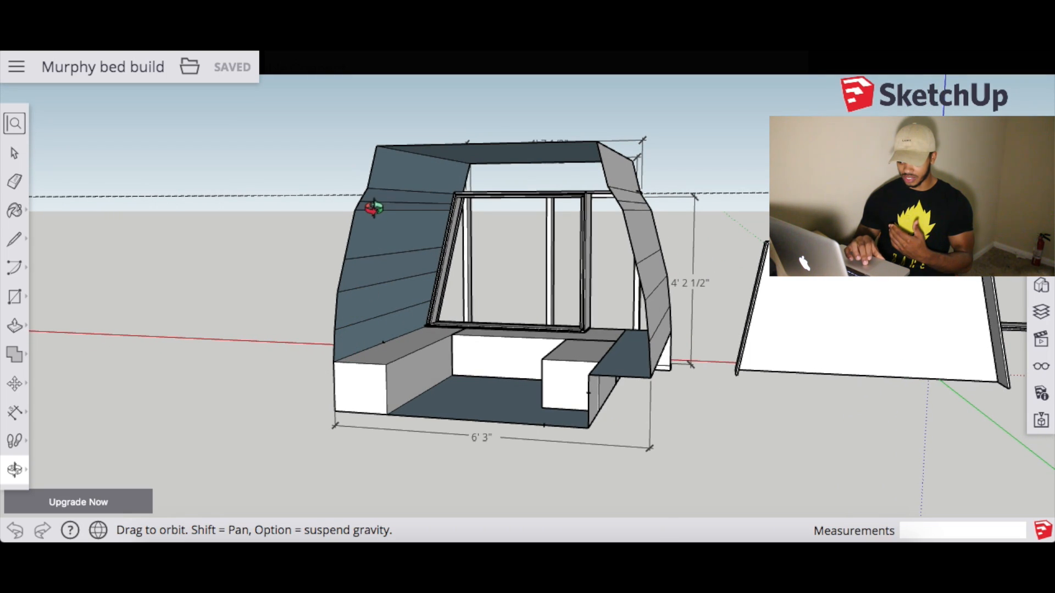
left_click_drag(411, 230, 471, 246)
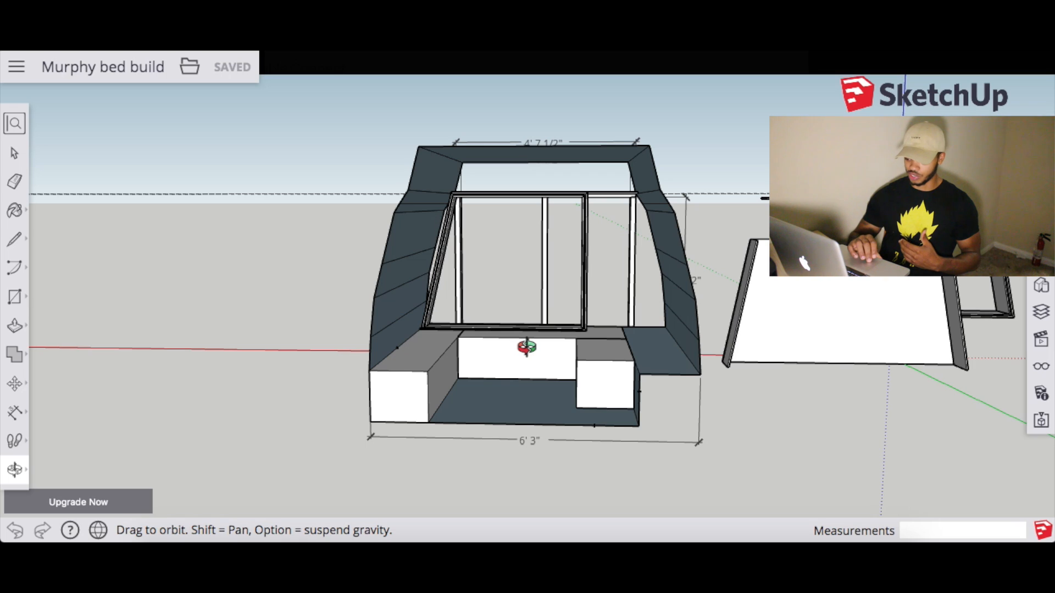
left_click_drag(537, 296, 488, 270)
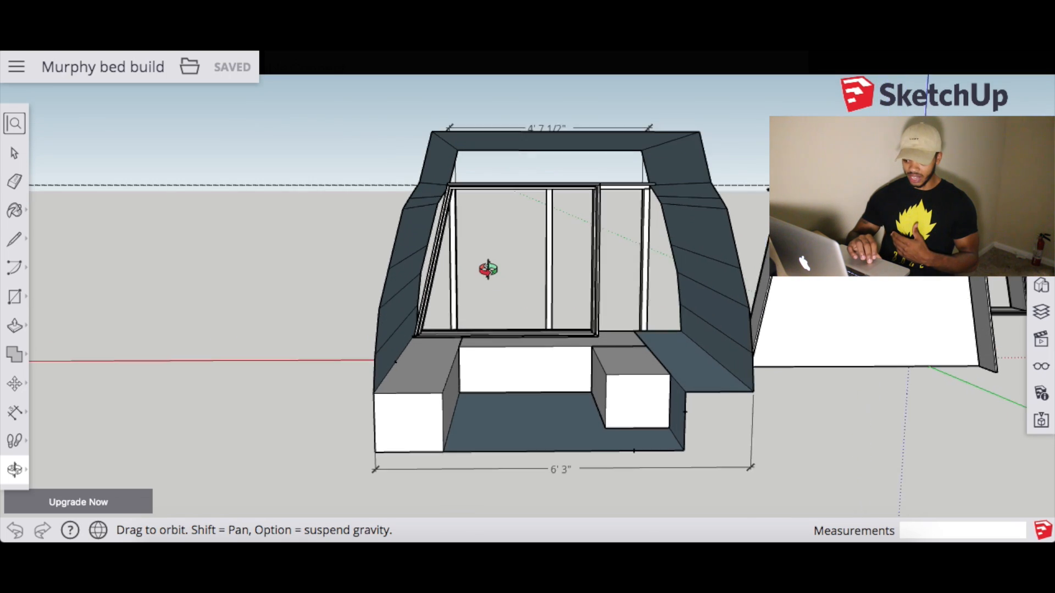
scroll(487, 269, "up", 5)
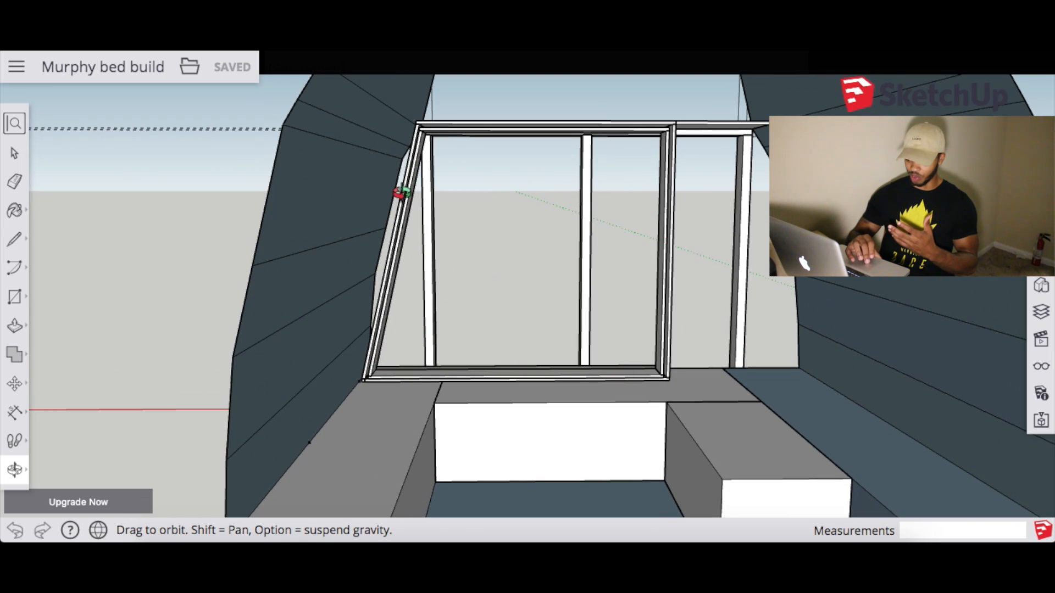
scroll(522, 302, "down", 5)
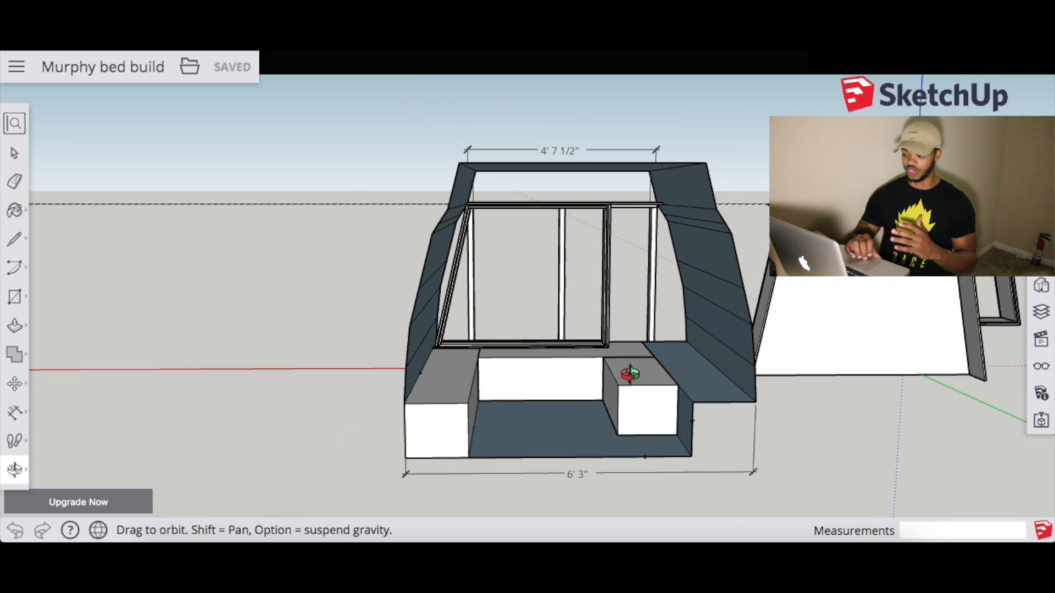
left_click_drag(632, 360, 502, 372)
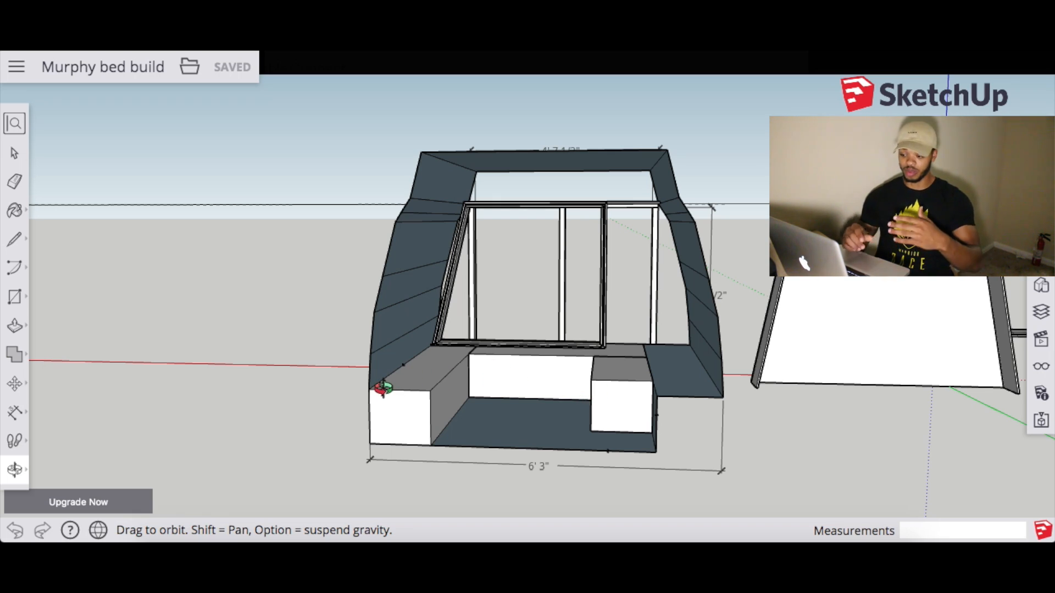
left_click_drag(384, 388, 495, 287)
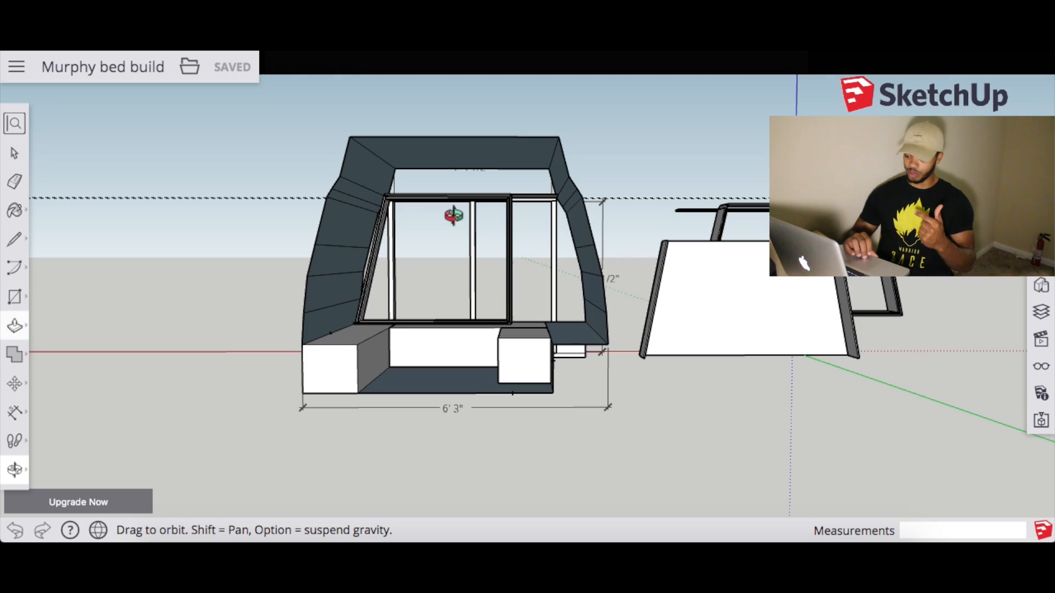
left_click_drag(485, 318, 456, 411)
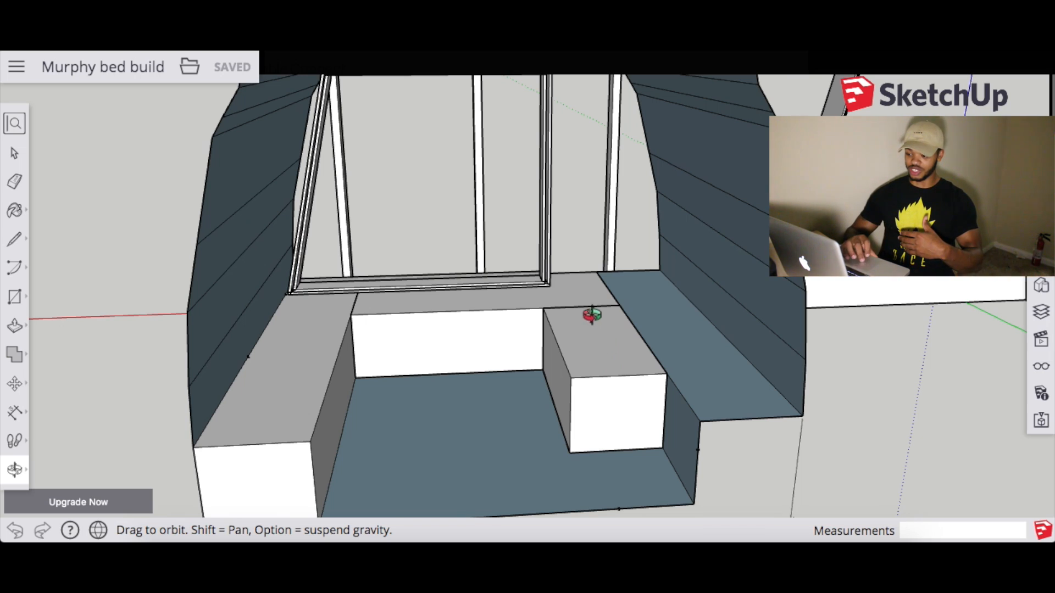
left_click_drag(591, 313, 527, 267)
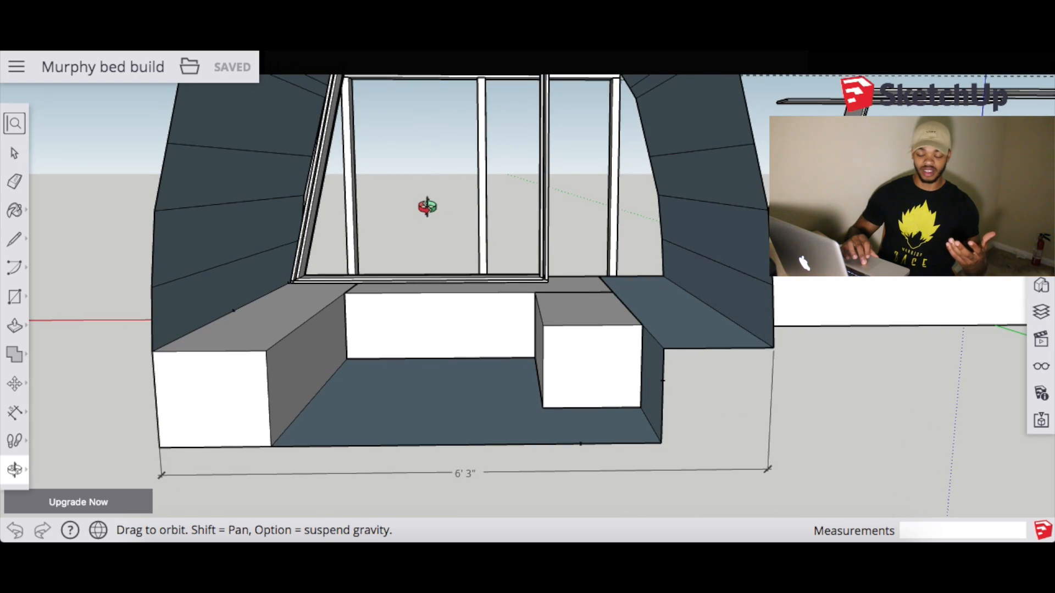